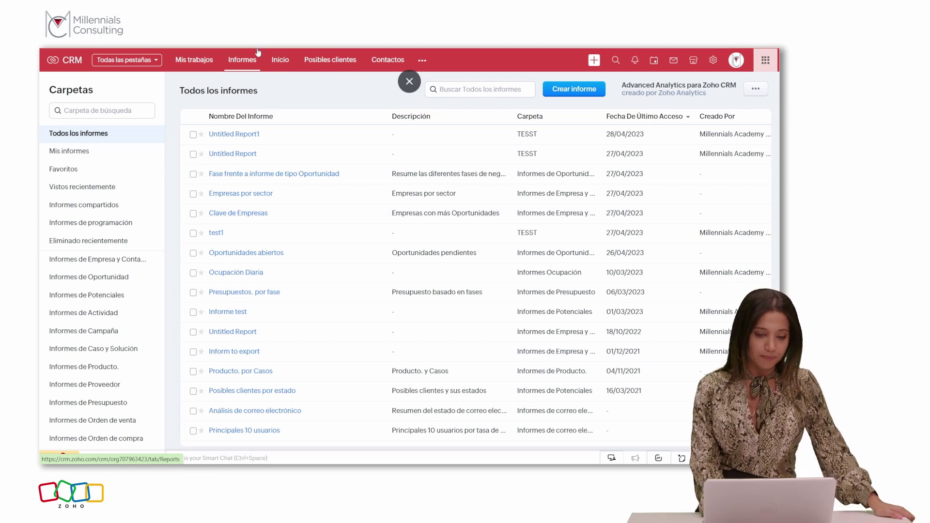
Step: Create a new report with Contactos as its main module
left_click(562, 95)
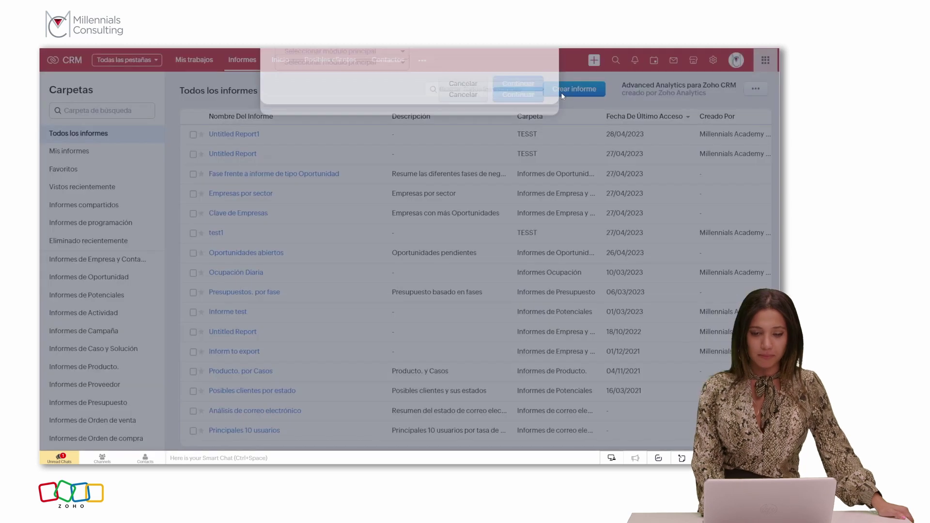
left_click(349, 146)
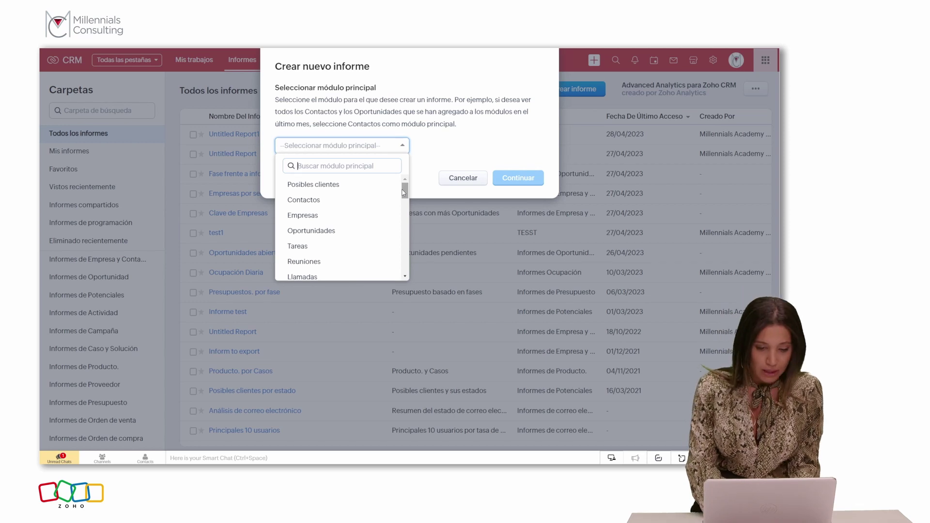
left_click(388, 200)
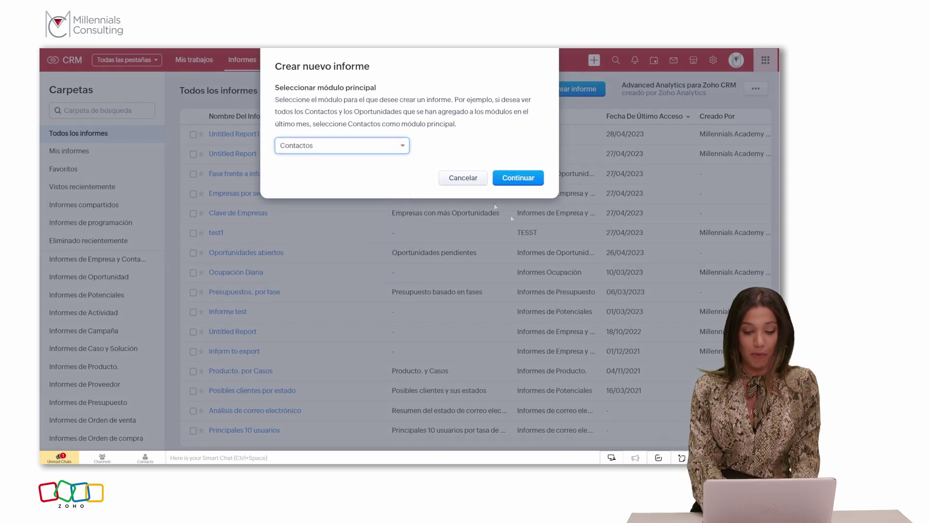
left_click(520, 179)
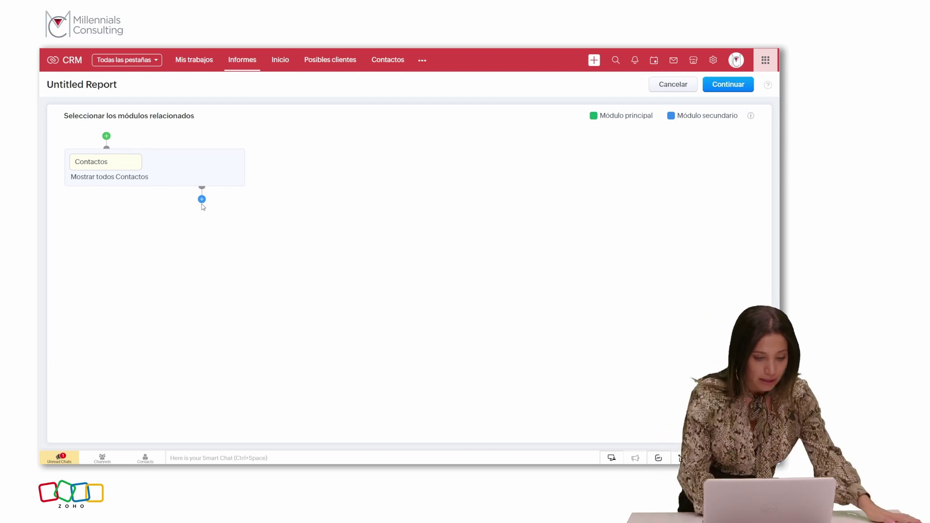
Step: Add Oportunidades as a secondary module of Contactos, using the Exclusivo relation so only contacts with opportunities are shown
left_click(201, 199)
left_click(205, 249)
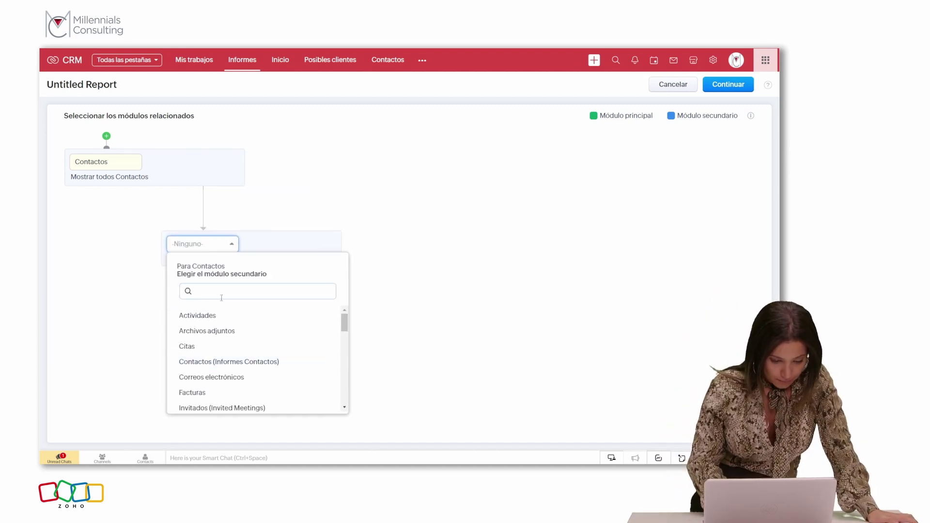
type("opo")
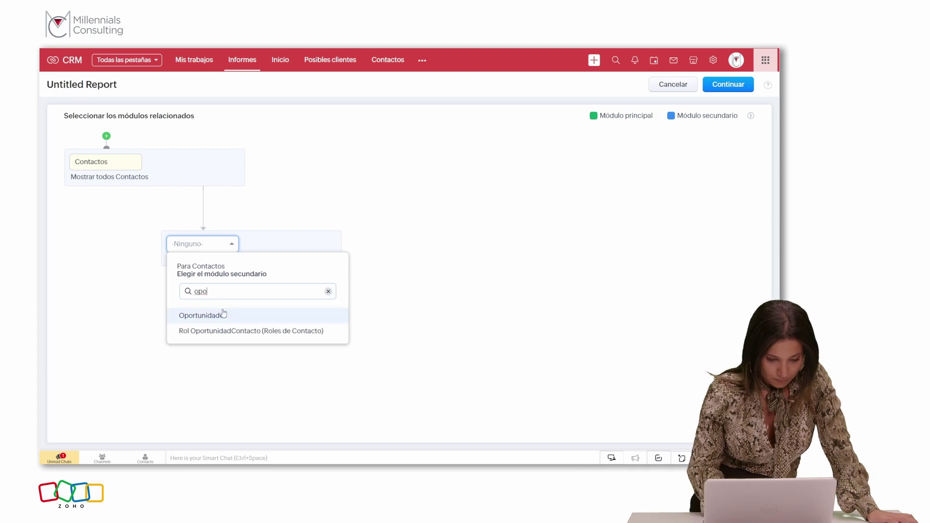
left_click(225, 315)
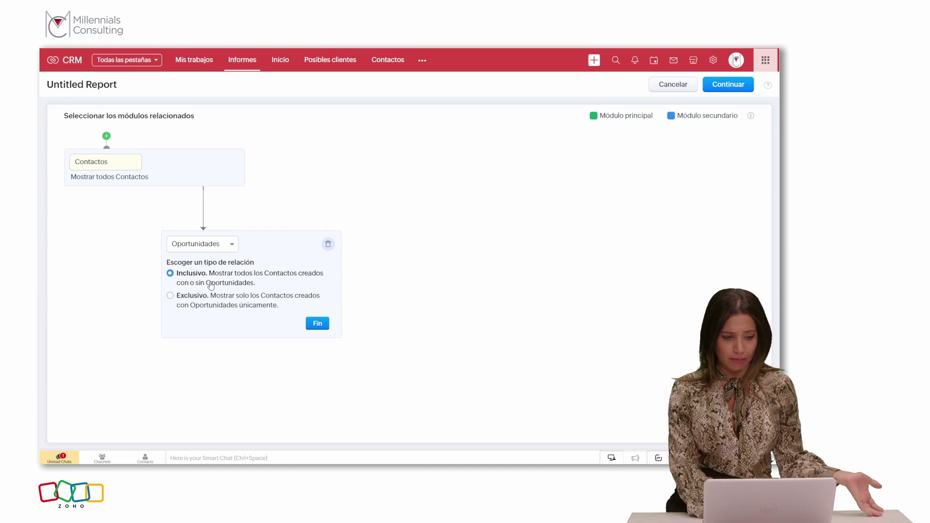
left_click(211, 304)
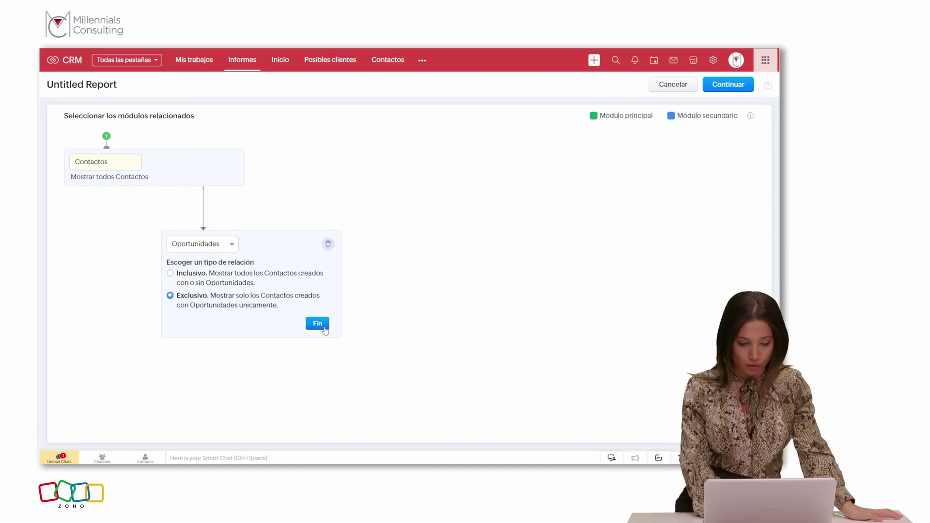
left_click(323, 328)
left_click(299, 282)
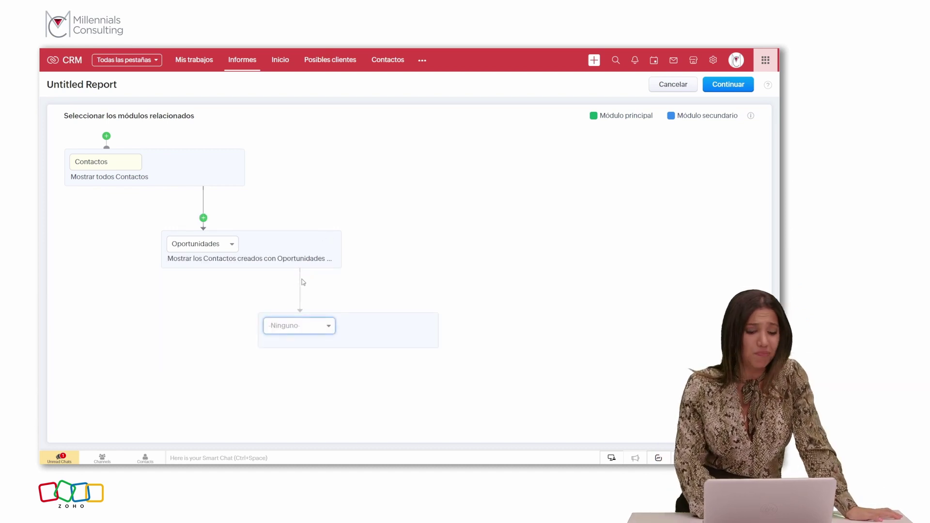
left_click(300, 331)
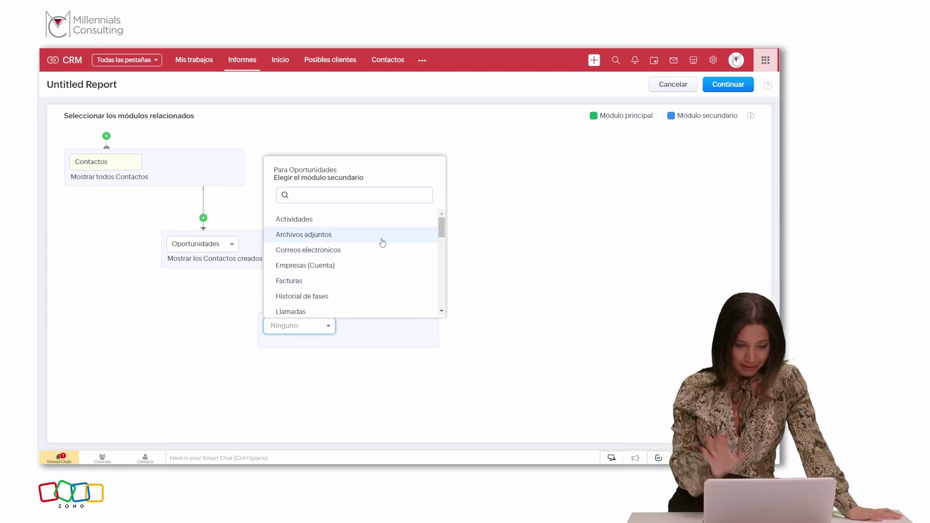
mouse_move(441, 227)
left_mouse_down()
mouse_move(435, 305)
mouse_move(457, 234)
left_mouse_up()
left_click(457, 192)
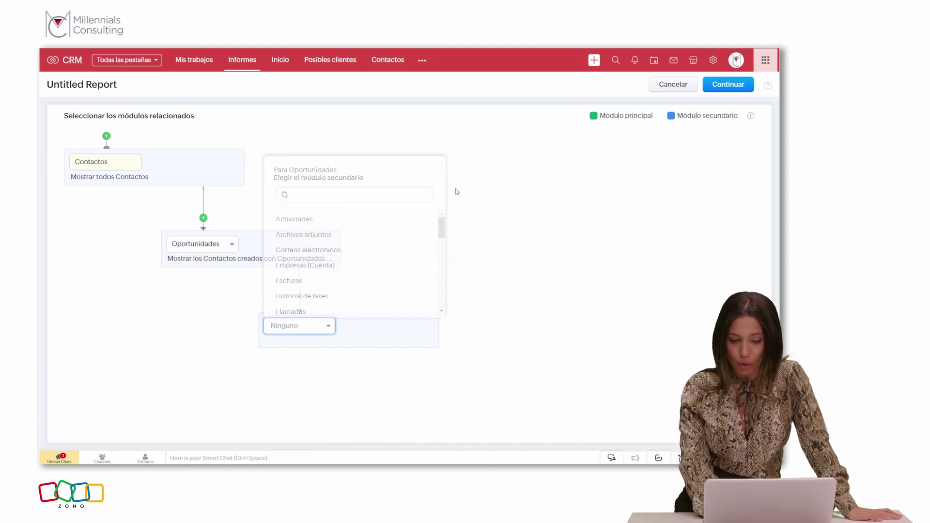
left_click(424, 327)
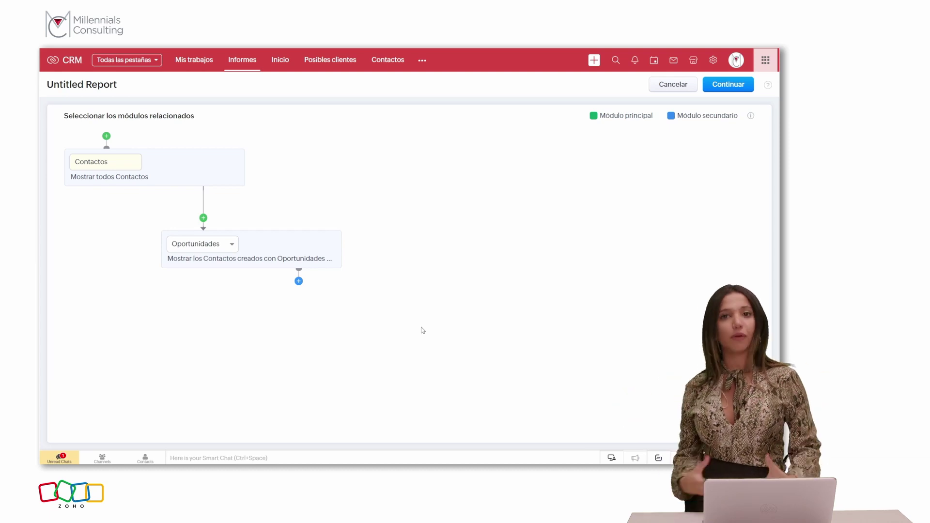
Step: Accept the related modules and remove the Ad Click Date, Anuncio and Asistente columns from the report
left_click(728, 86)
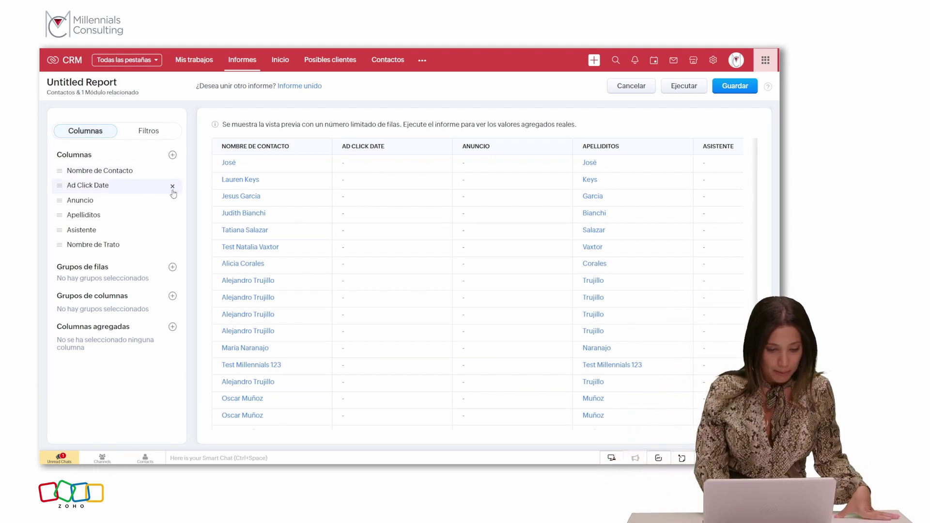
left_click(173, 187)
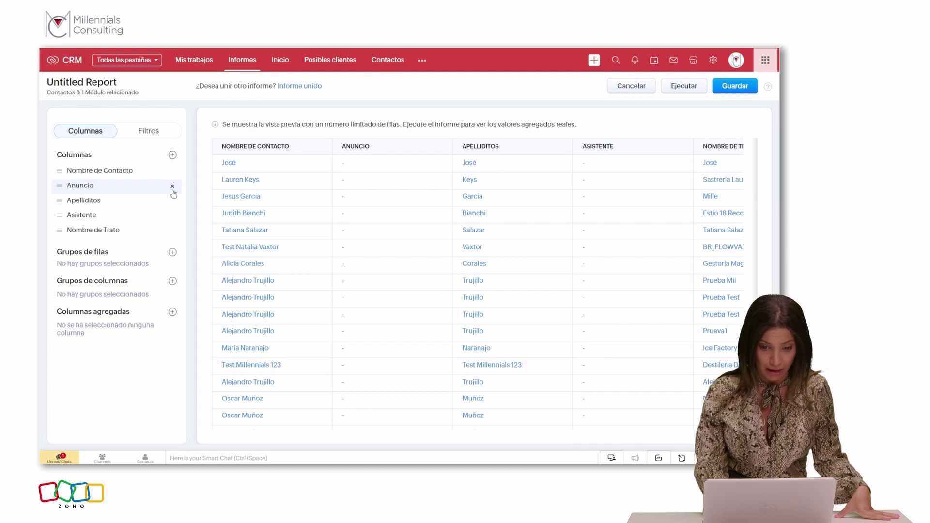
left_click(172, 188)
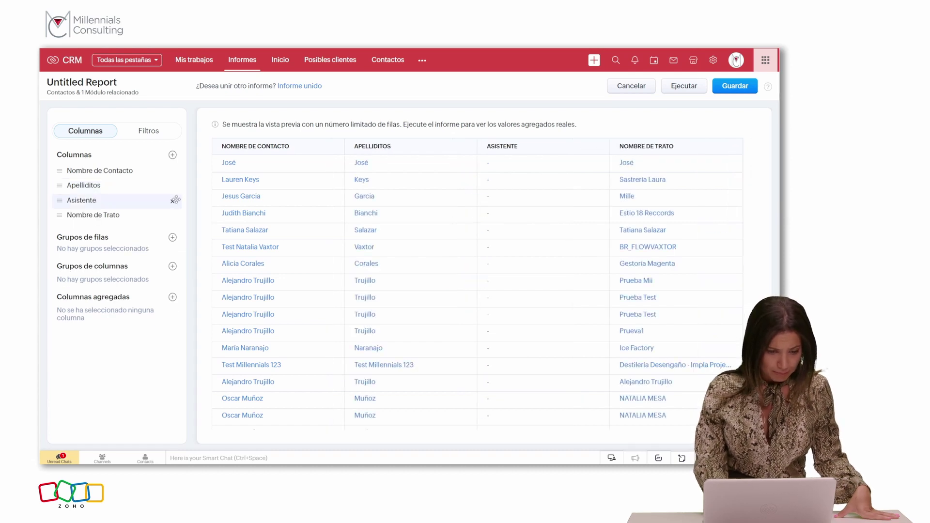
left_click(173, 200)
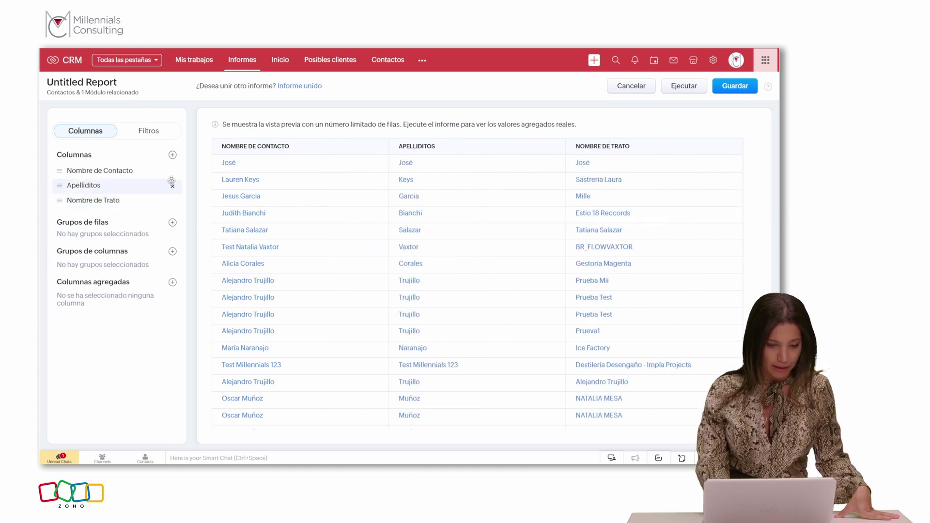
Step: Add the Cargo field from Contactos and the Fase field from Oportunidades as report columns, and remove the Cargo column
left_click(172, 155)
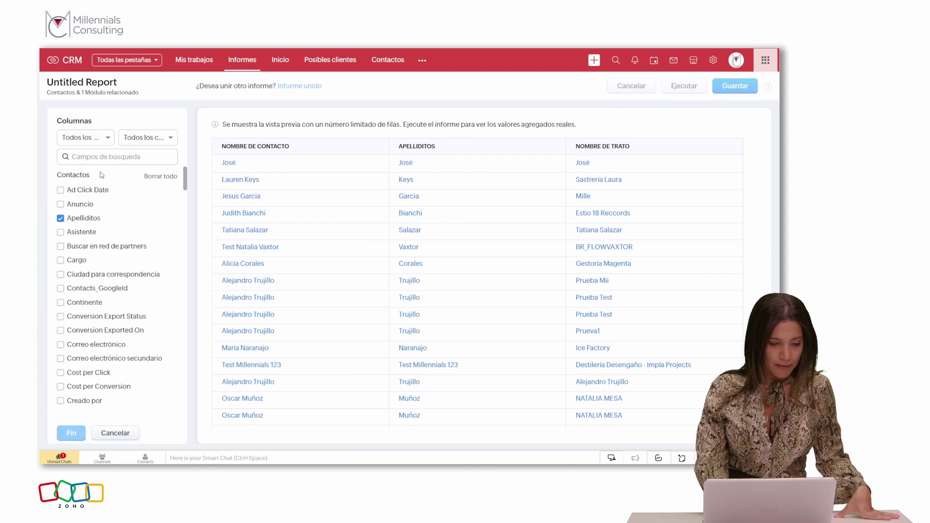
scroll(185, 178, "down", 5)
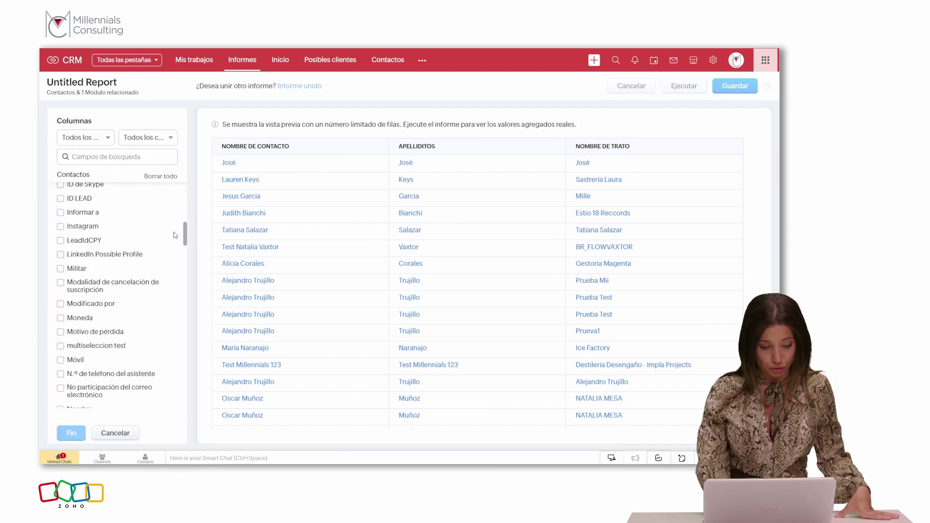
scroll(184, 177, "up", 5)
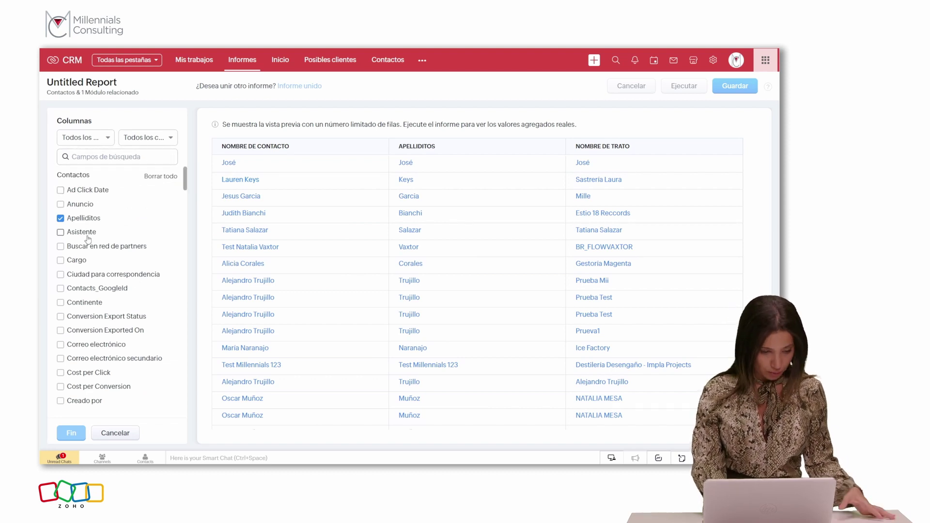
left_click(61, 260)
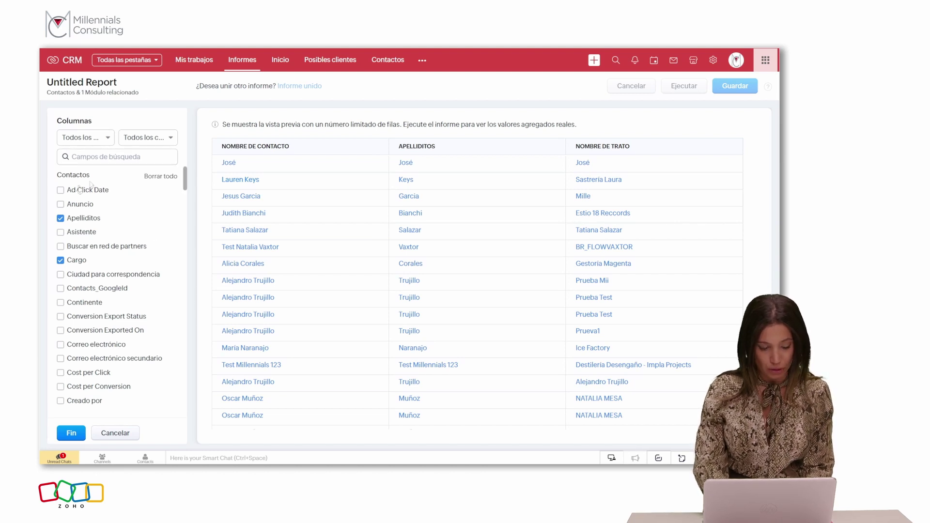
left_click_drag(185, 182, 179, 355)
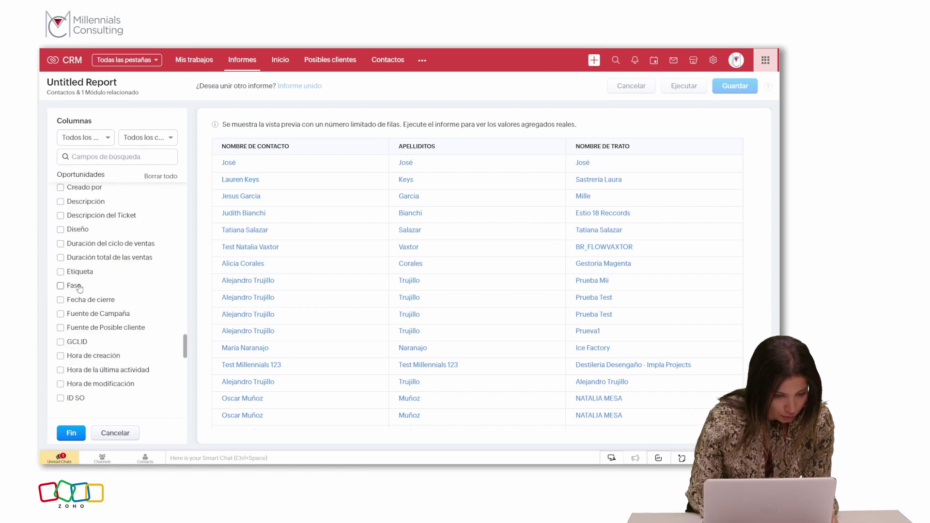
left_click(60, 286)
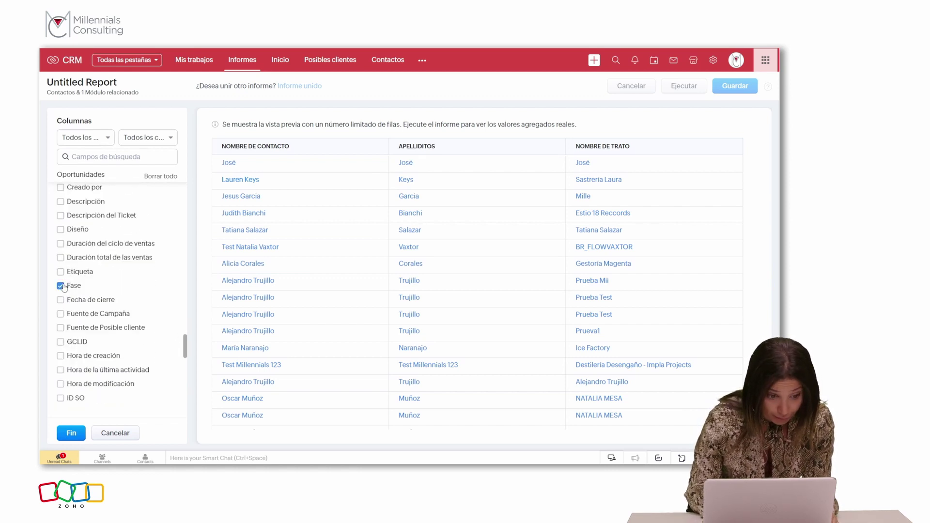
left_click(71, 431)
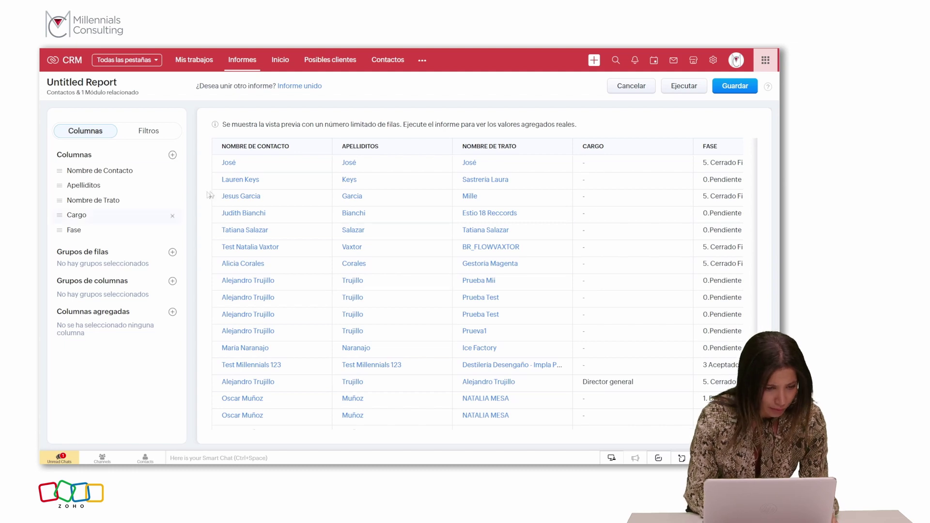
left_click(172, 215)
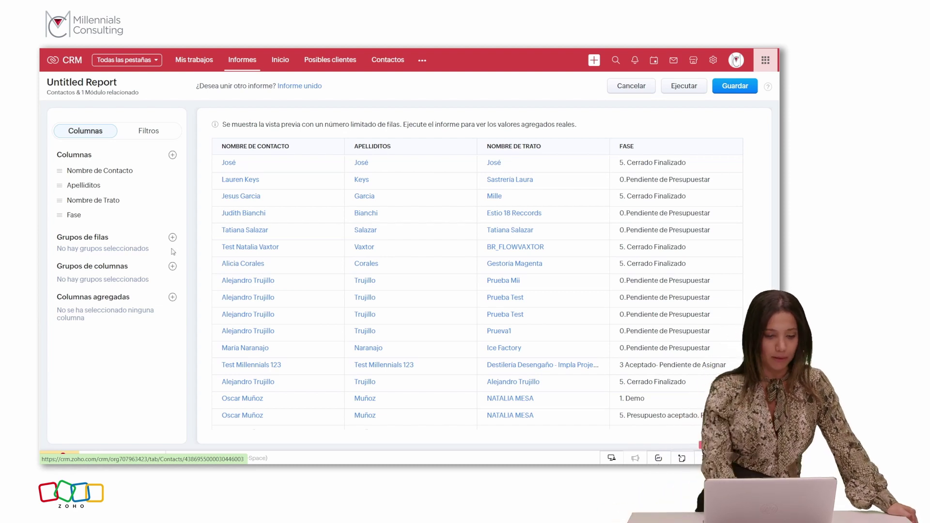
Step: Open a new filter for the report and review the date fields offered, leaving the date filter set to Ninguno
left_click(151, 134)
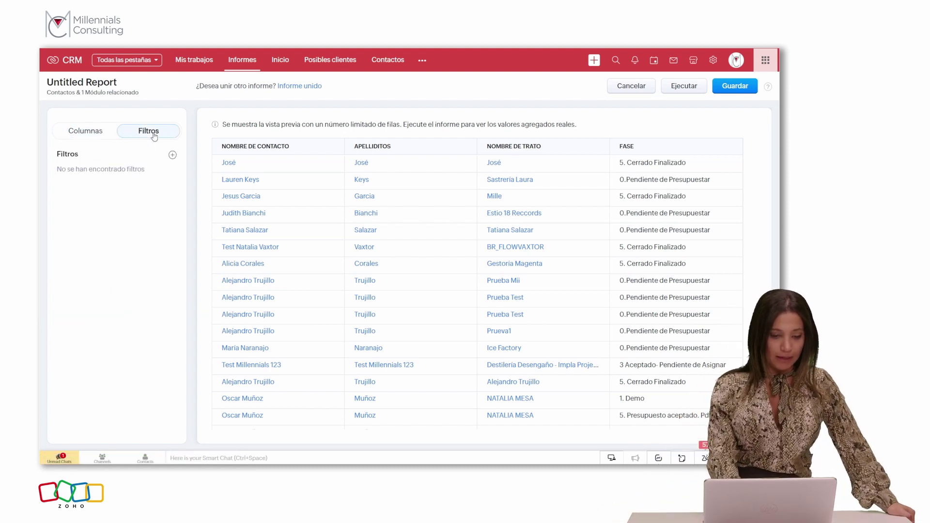
left_click(173, 155)
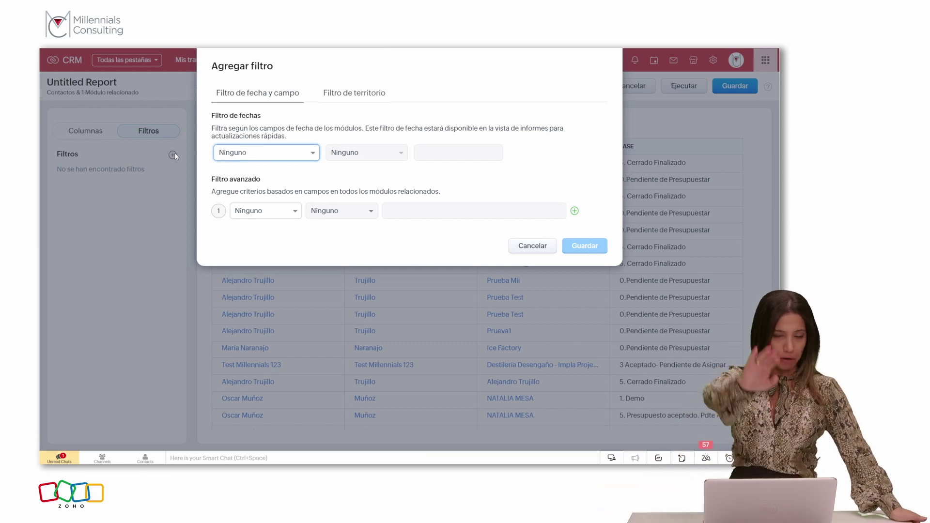
left_click(237, 154)
left_click(251, 157)
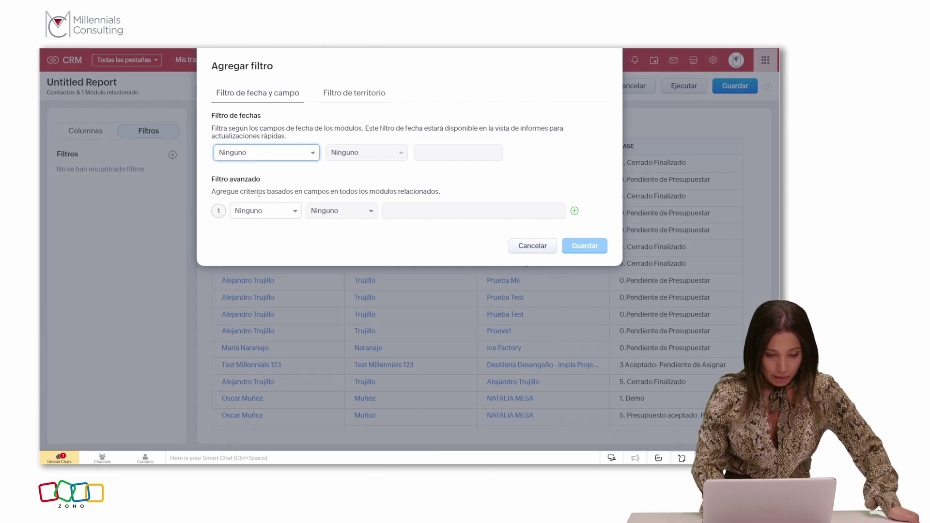
left_click(251, 156)
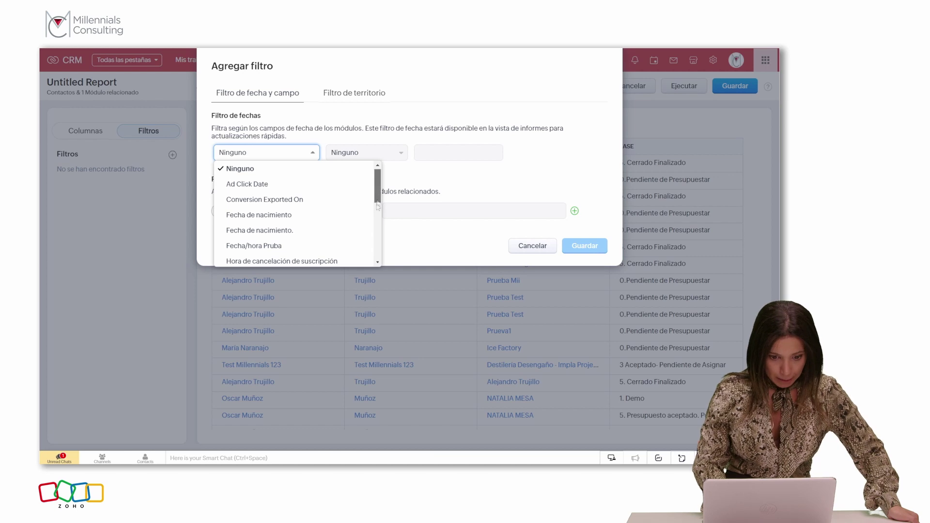
left_click_drag(380, 190, 365, 176)
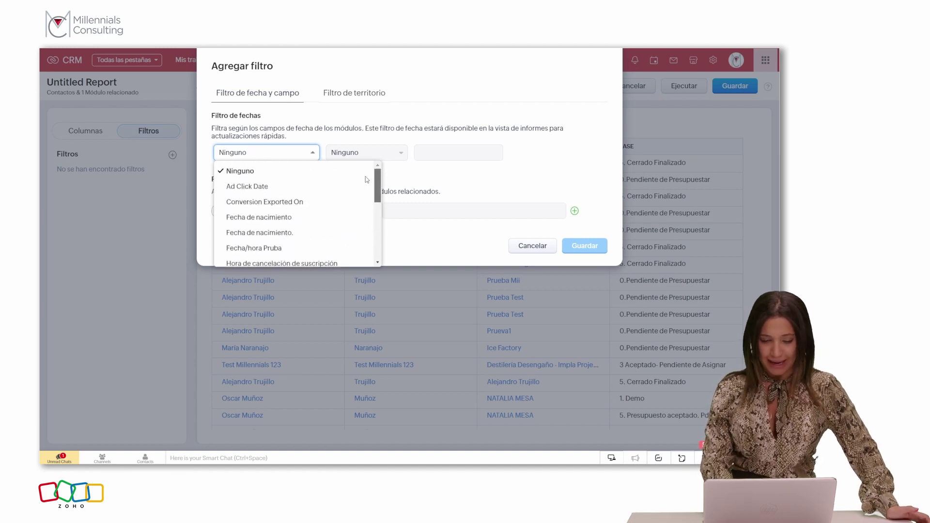
left_click(443, 162)
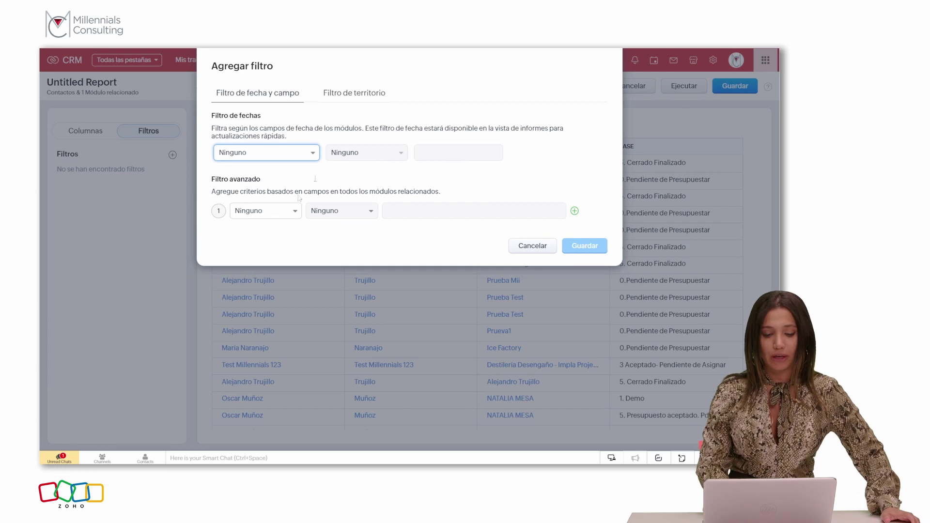
Step: Add an advanced filter where Fase es 0.Pendiente de Presupuestar and save it in the report
left_click(259, 211)
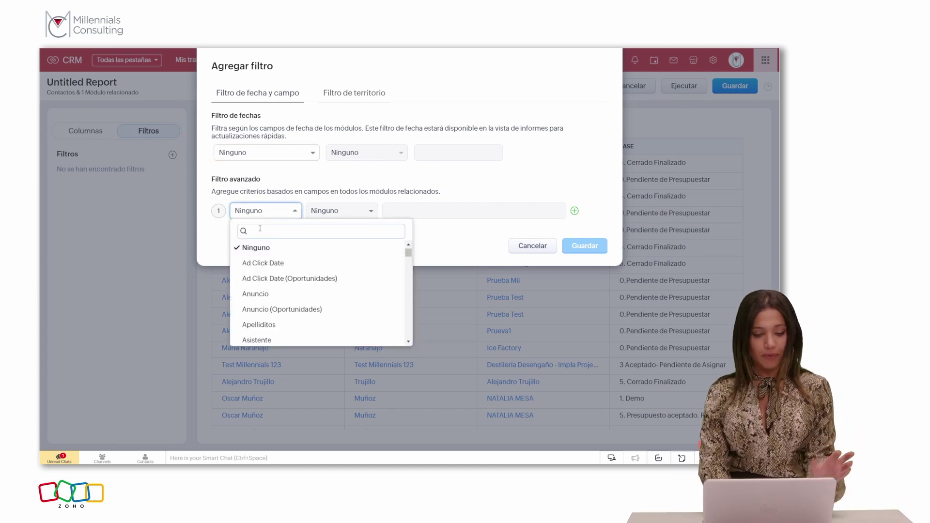
type("fase")
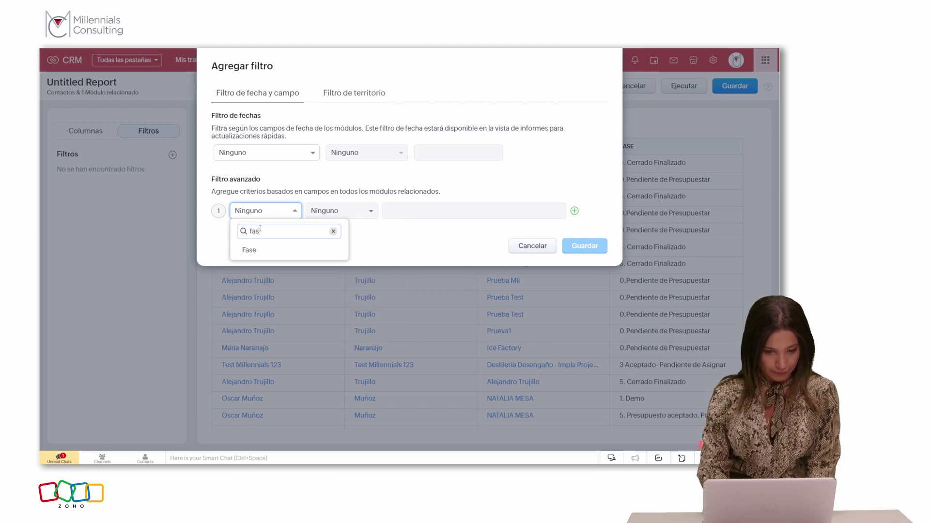
left_click(281, 249)
left_click(336, 213)
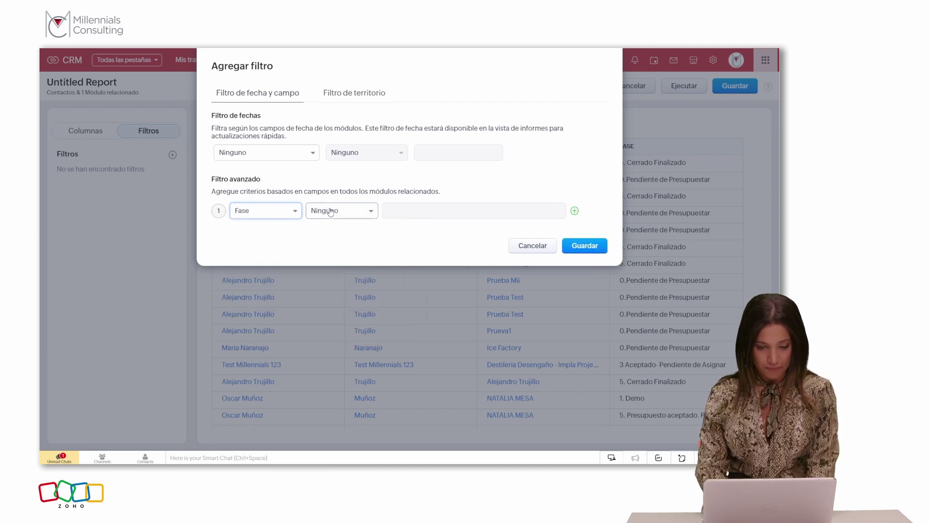
left_click(334, 262)
left_click(426, 212)
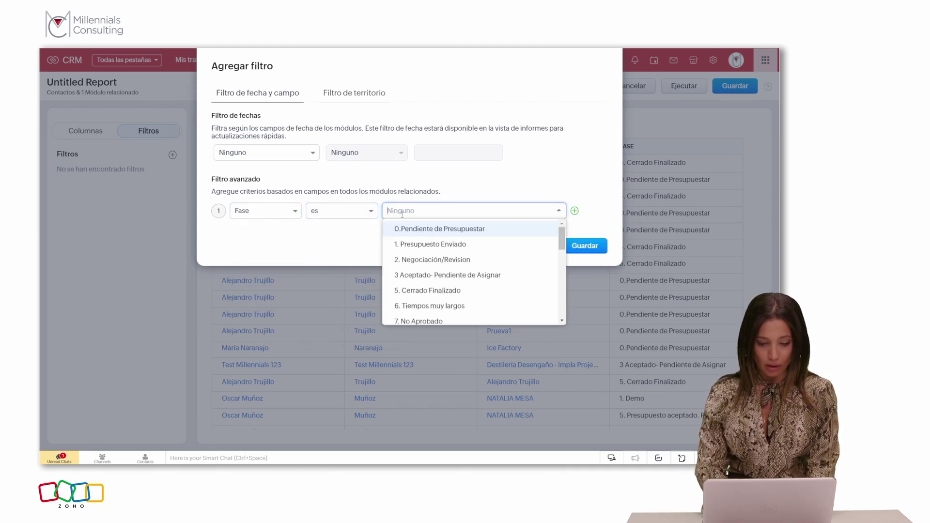
left_click(435, 230)
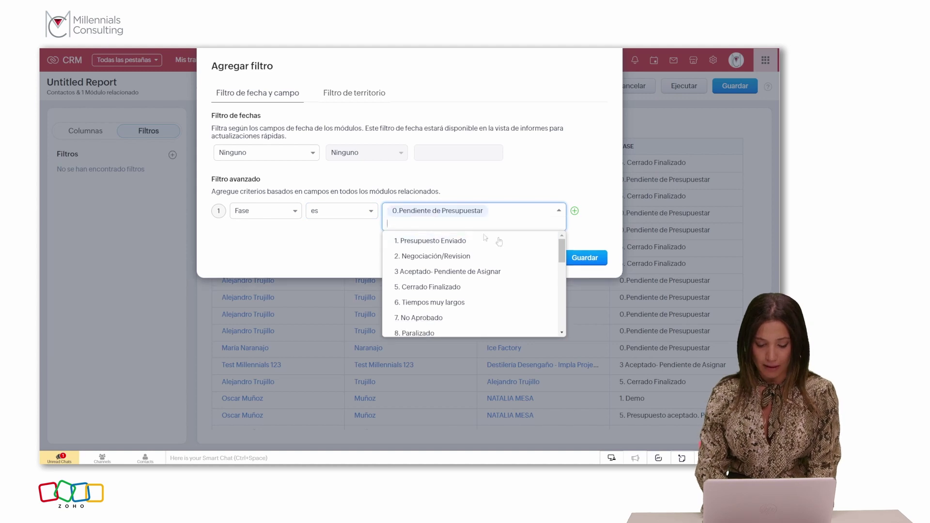
left_click(583, 251)
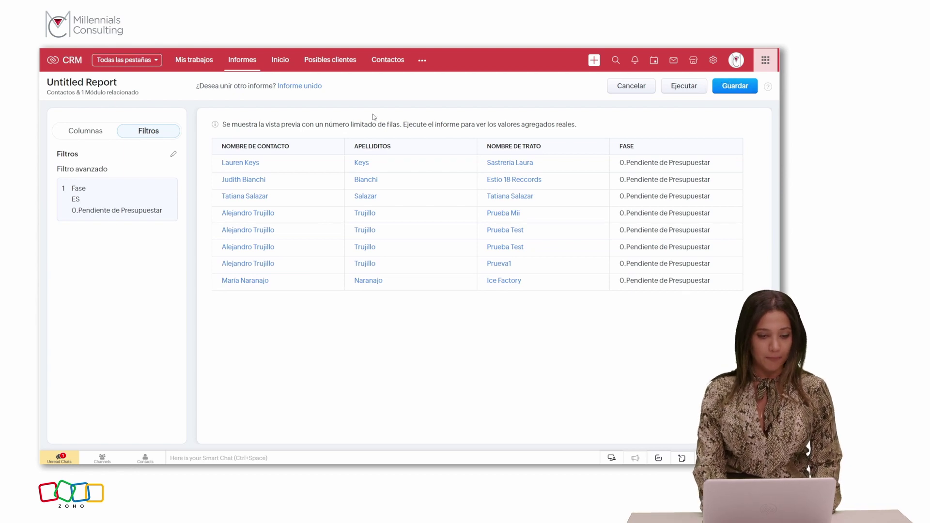
Step: Add the Territorio field to the report columns
left_click(96, 131)
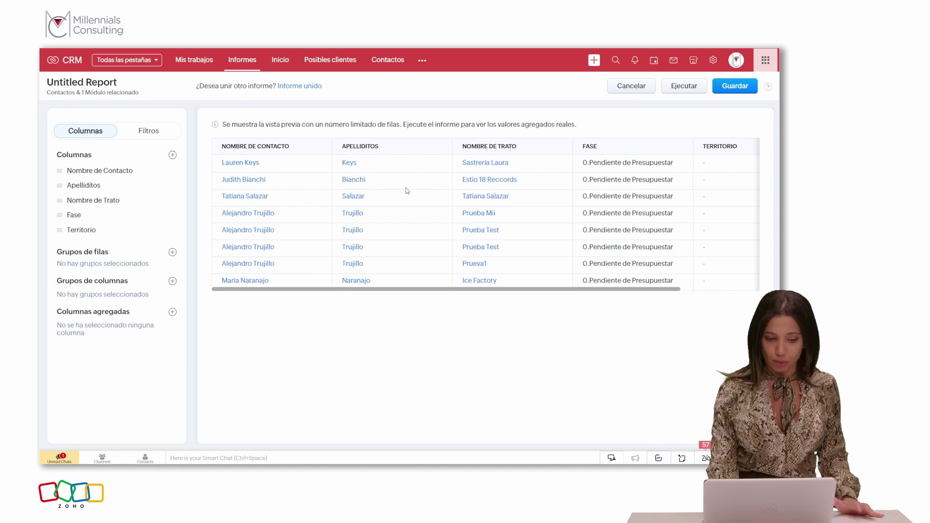
Step: Edit the report filter, clear the 0.Pendiente de Presupuestar value from the Fase criterion and try to save it empty
left_click(151, 136)
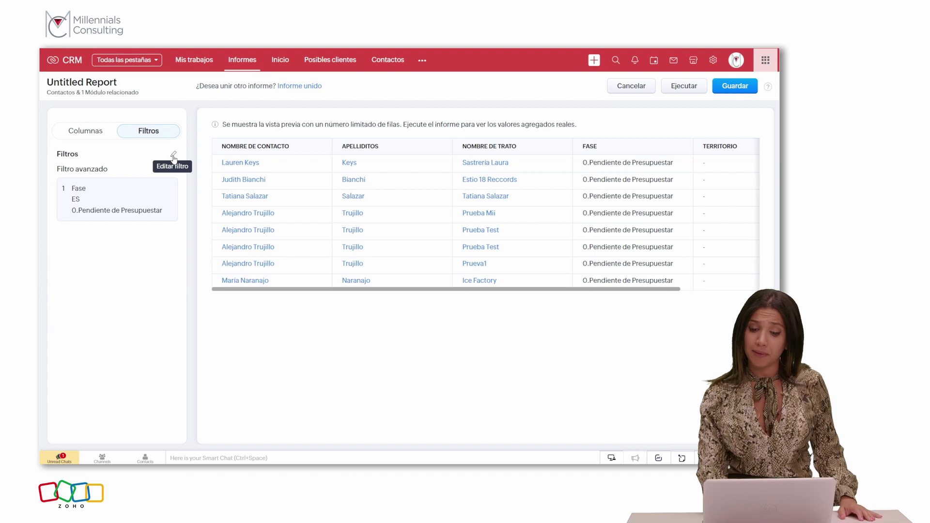
left_click(173, 156)
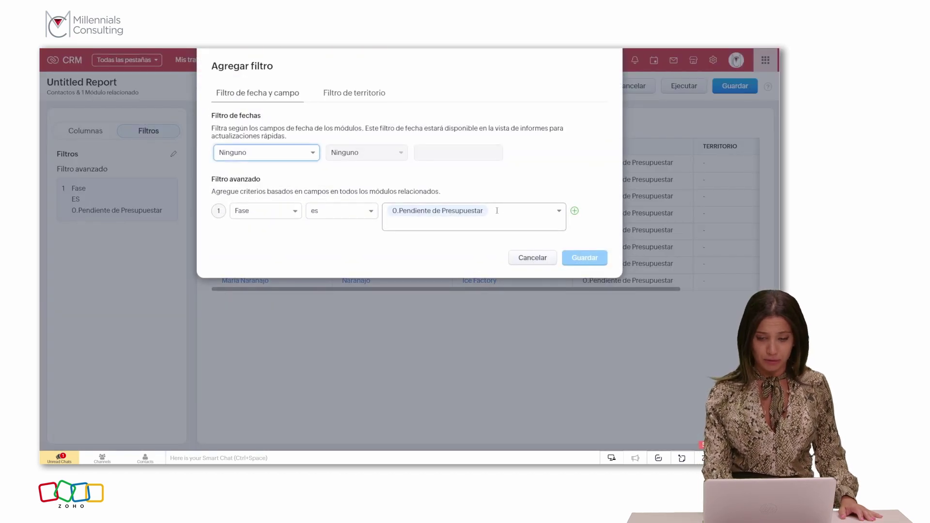
left_click(479, 213)
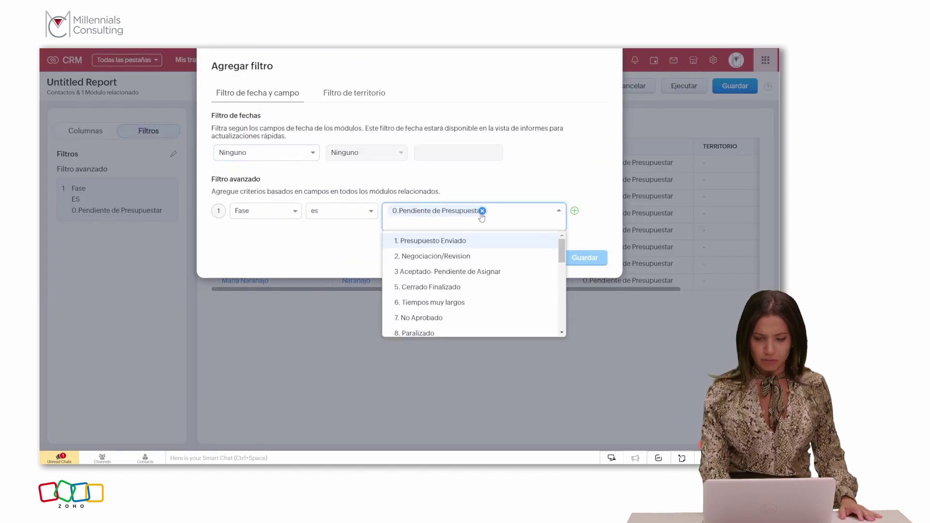
left_click(482, 213)
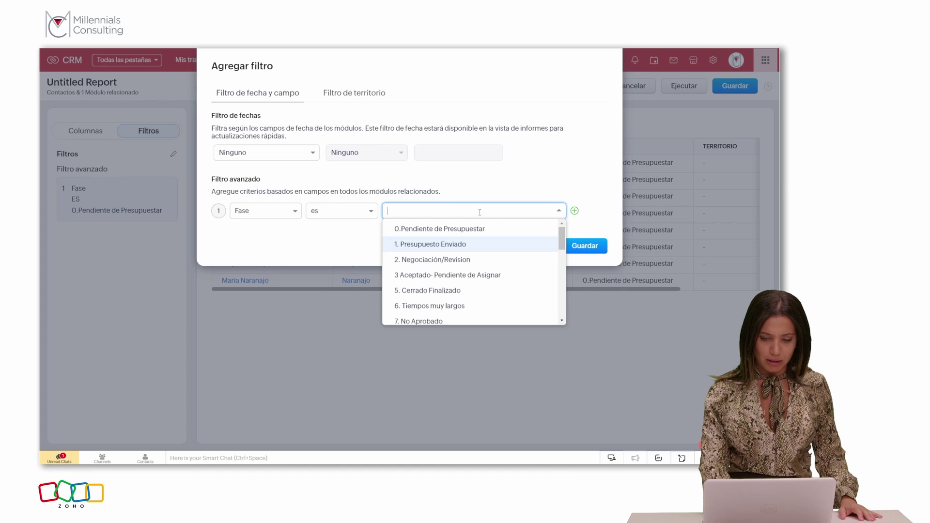
left_click(596, 245)
left_click(444, 97)
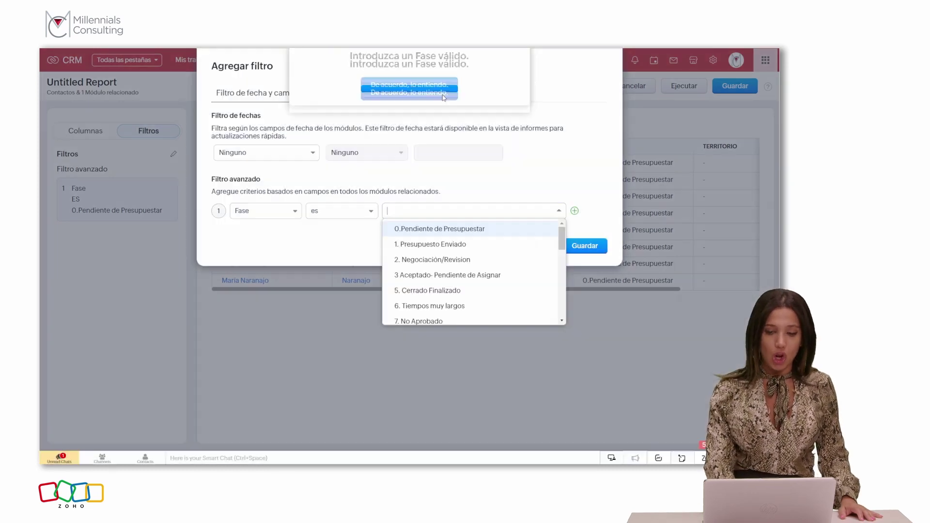
Step: Remove the advanced filter by setting its field from Fase to Ninguno and save the filter settings
left_click(286, 210)
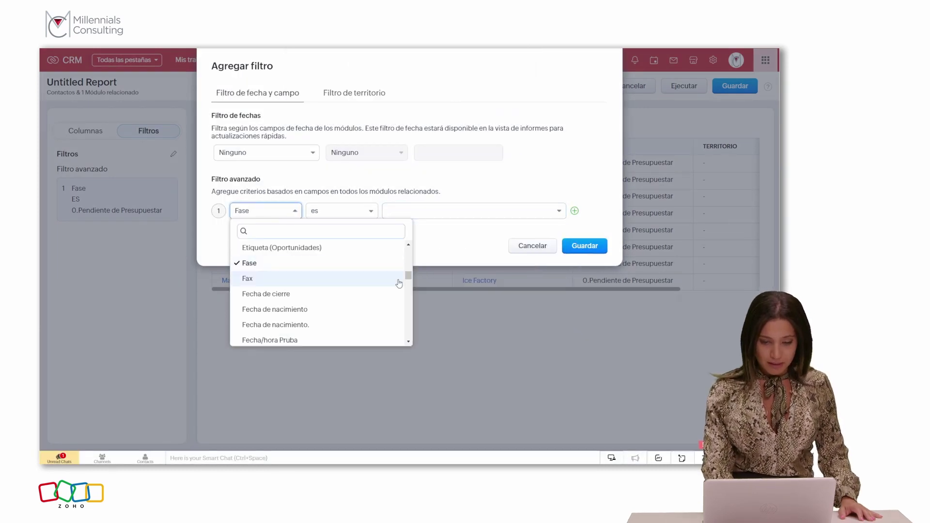
left_click_drag(409, 276, 412, 204)
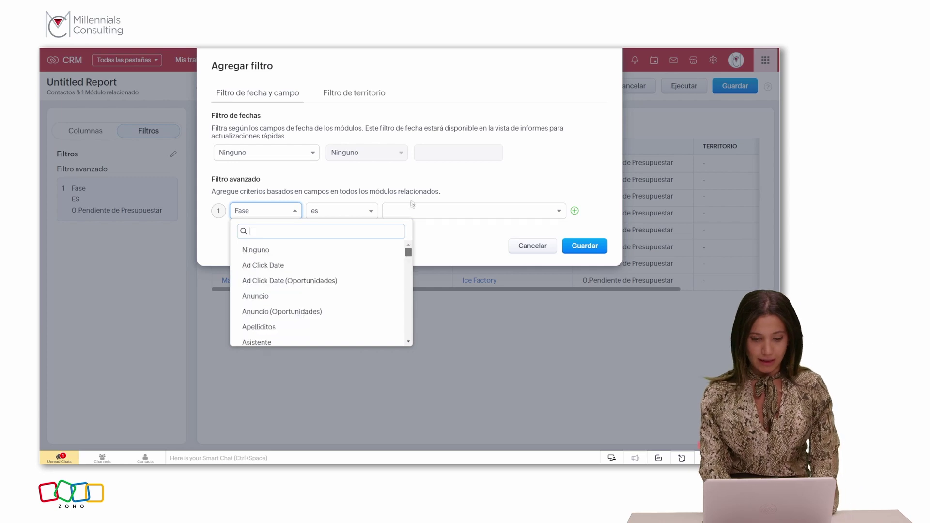
left_click(357, 249)
left_click(585, 246)
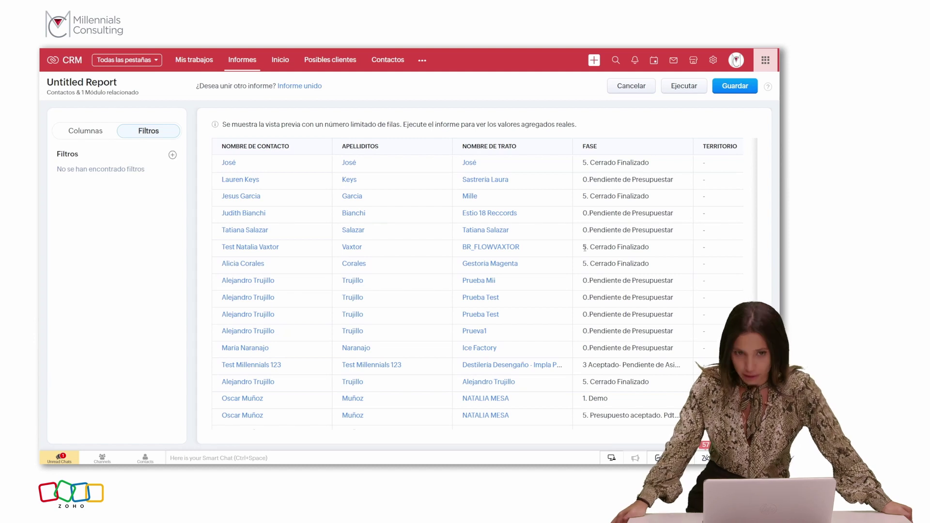
Step: Group the report rows by the Fase field of Oportunidades
left_click(73, 135)
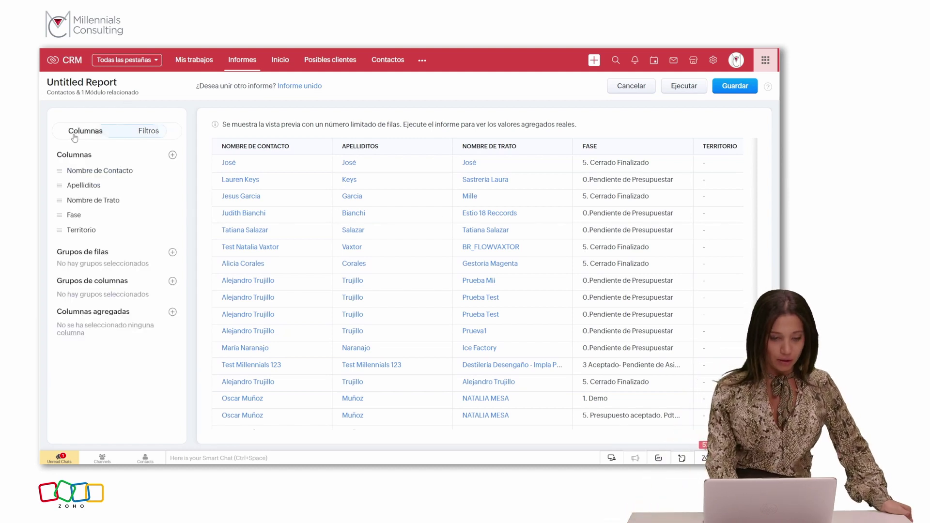
left_click(173, 252)
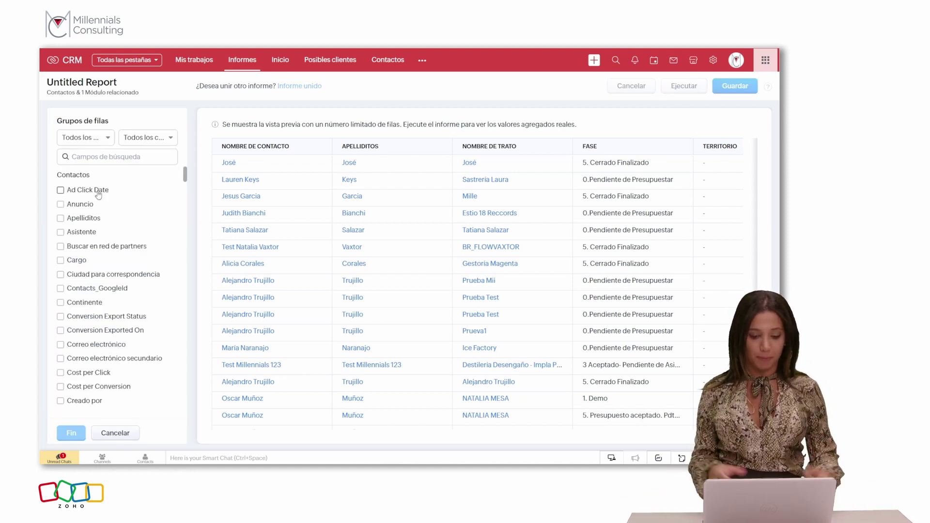
left_click(99, 157)
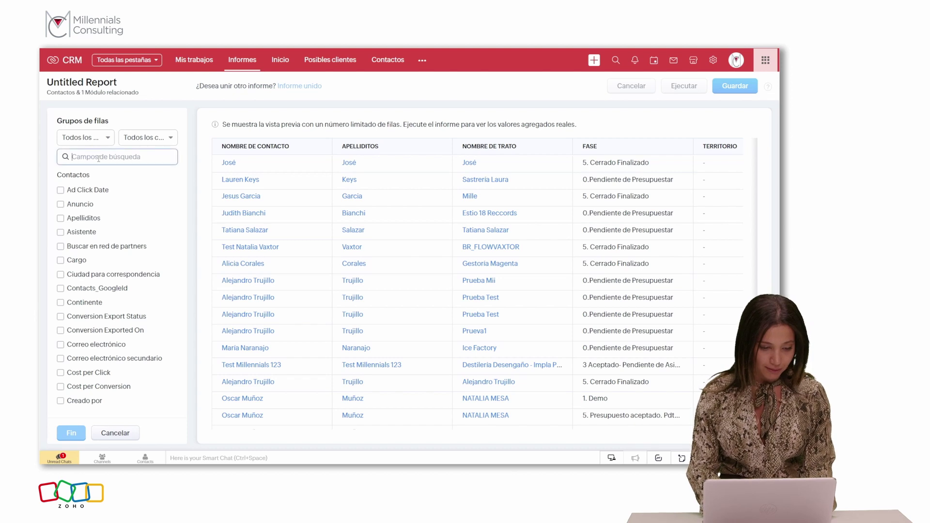
type("fas")
left_click(70, 190)
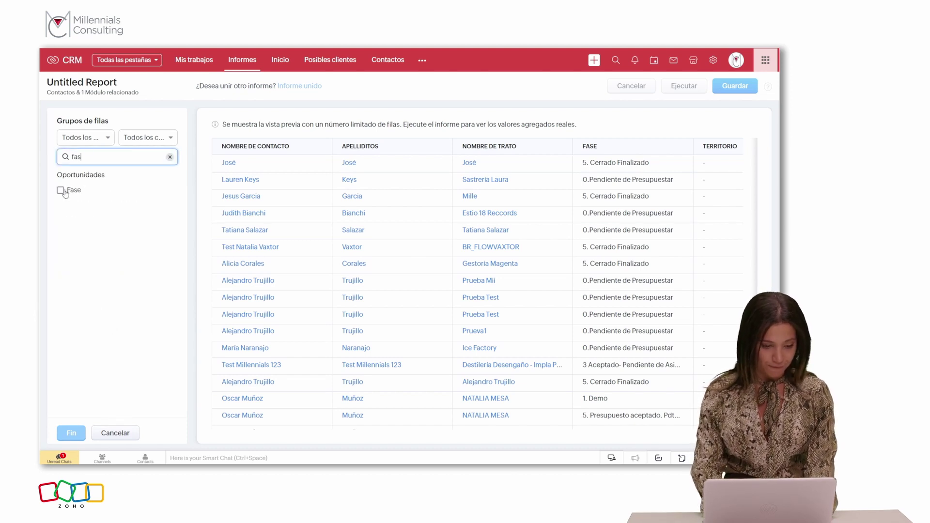
left_click(71, 433)
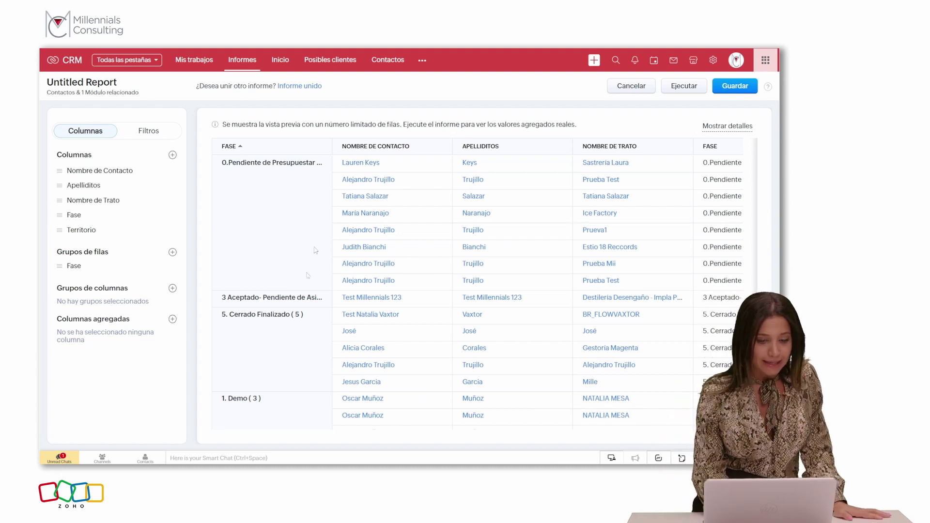
Step: Name the report TEST DE FORMACIÓN and assign it to the Informes de Oportunidad folder
left_click(123, 85)
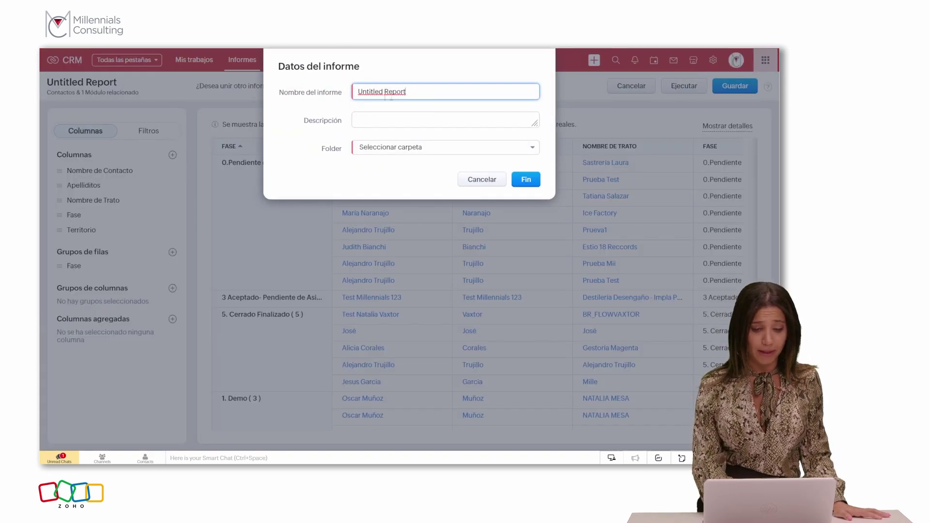
triple_click(389, 96)
key("BackSpace")
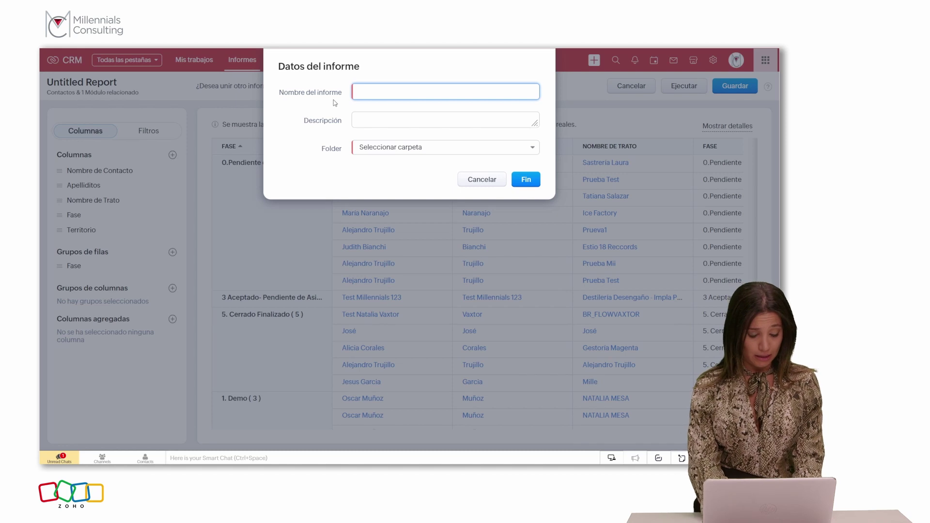
type("TEST DE FORMACI")
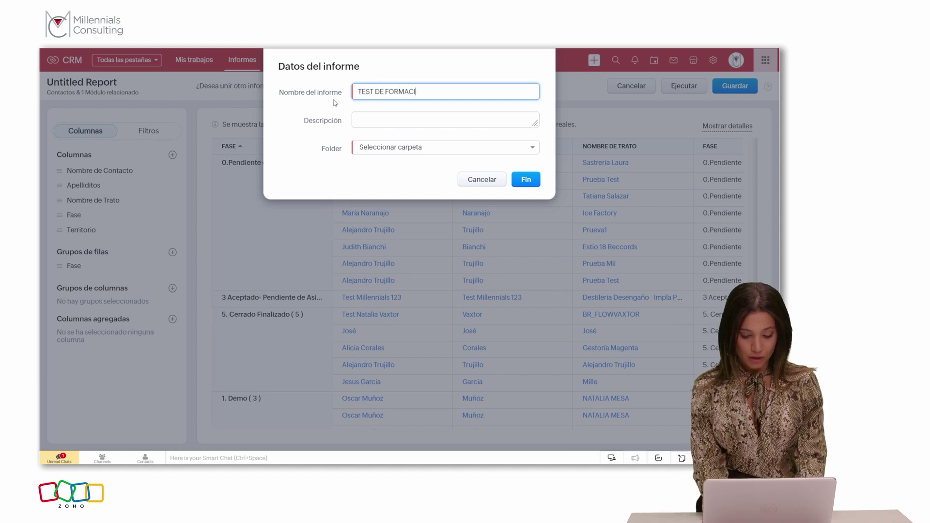
type("ÓN")
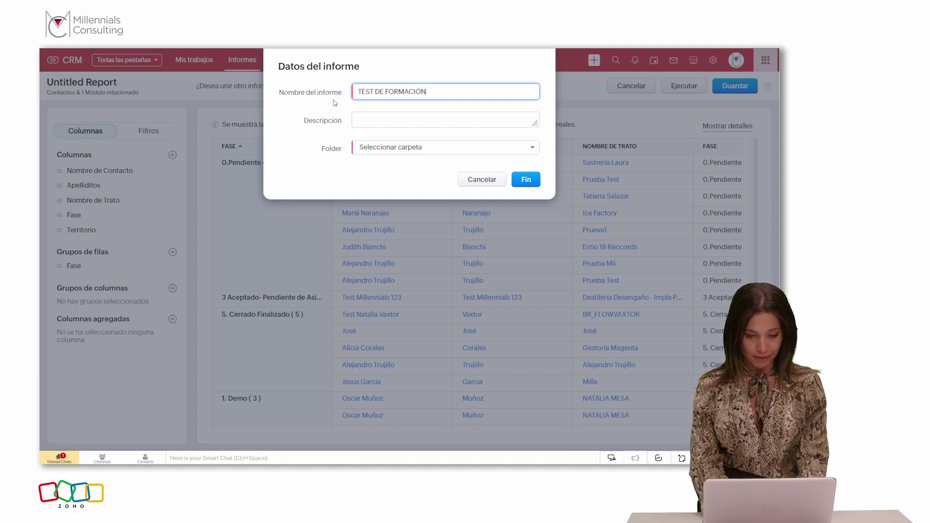
left_click(373, 153)
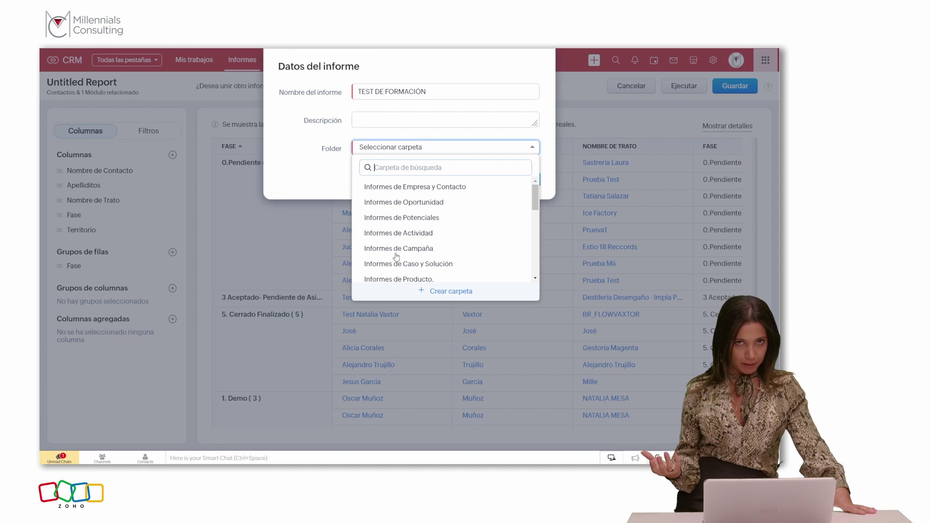
left_click(439, 203)
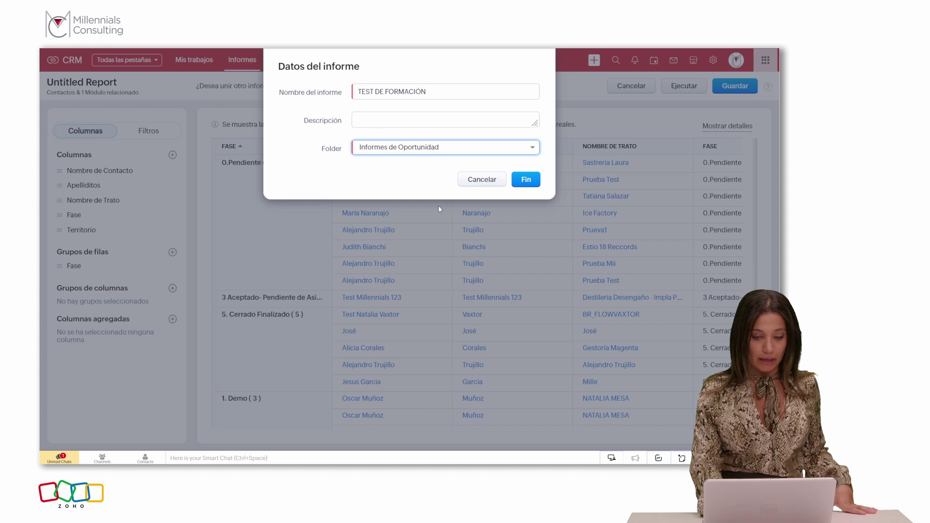
left_click(531, 181)
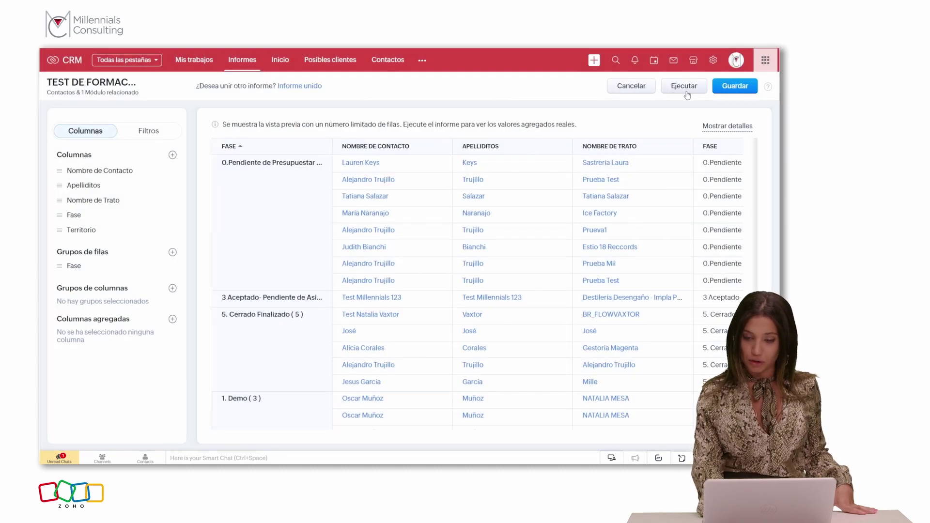
Step: Run the report and save it, leaving the date filter set to Ninguno
left_click(684, 86)
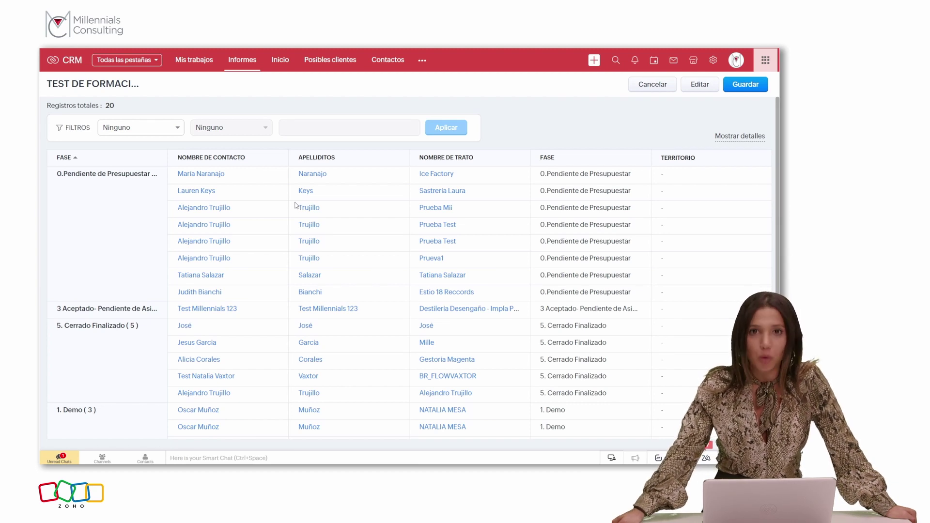
left_click(137, 129)
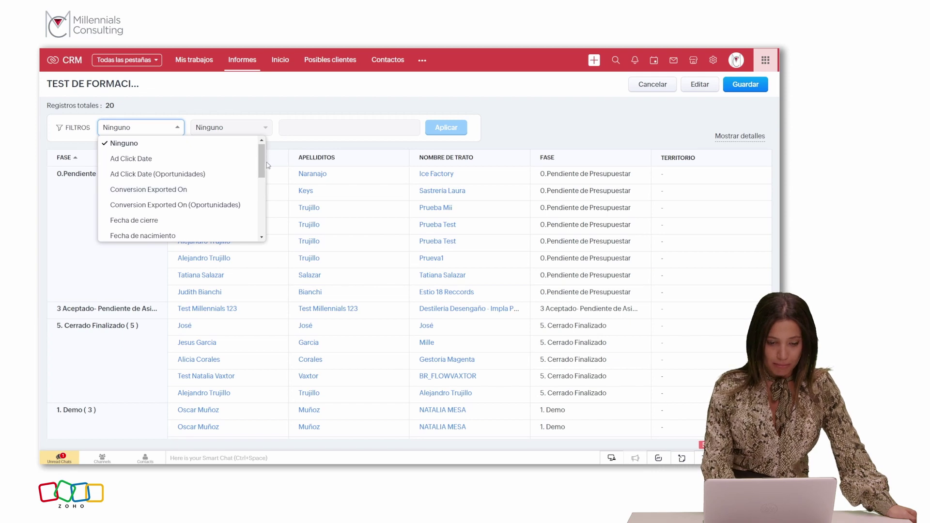
mouse_move(261, 164)
left_mouse_down()
mouse_move(247, 224)
mouse_move(262, 157)
left_mouse_up()
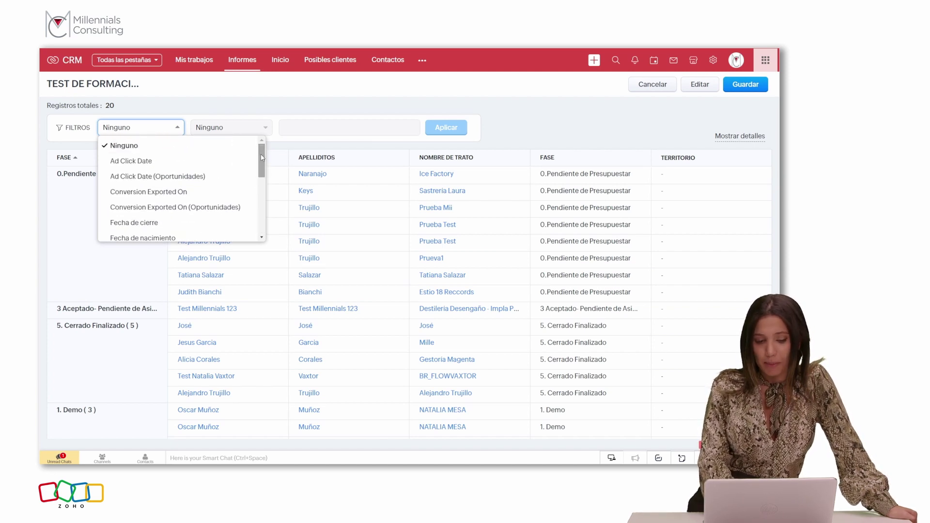
left_click(305, 96)
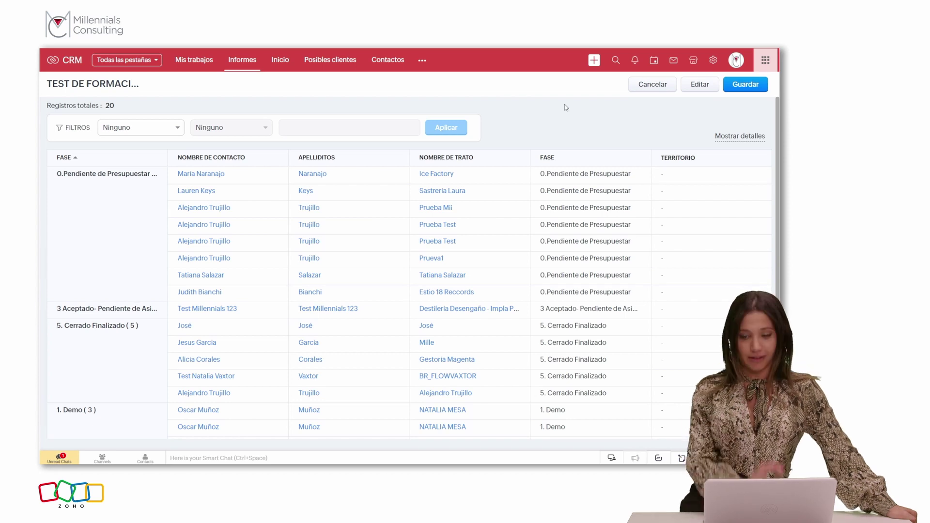
left_click(746, 86)
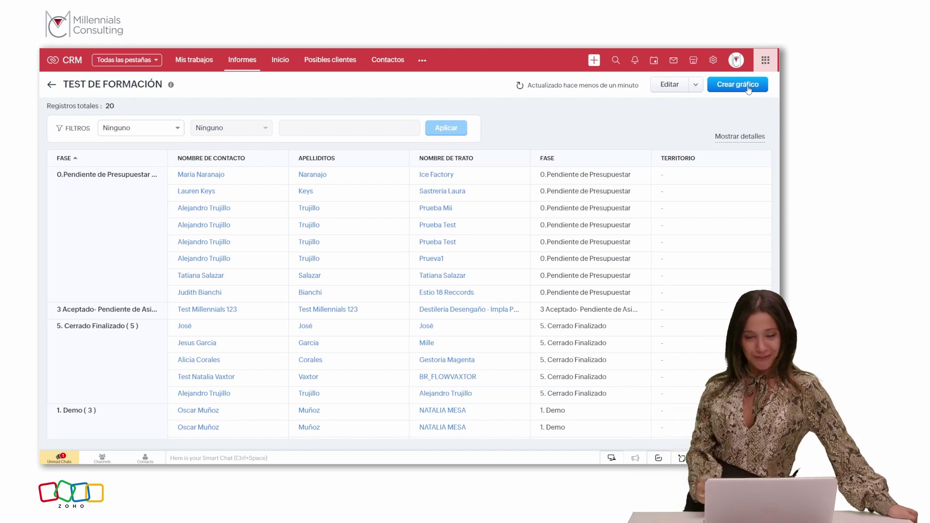
Step: Create a column chart for the report with Cantidad de registros as the measure, grouped by Fase, and save it
left_click(749, 90)
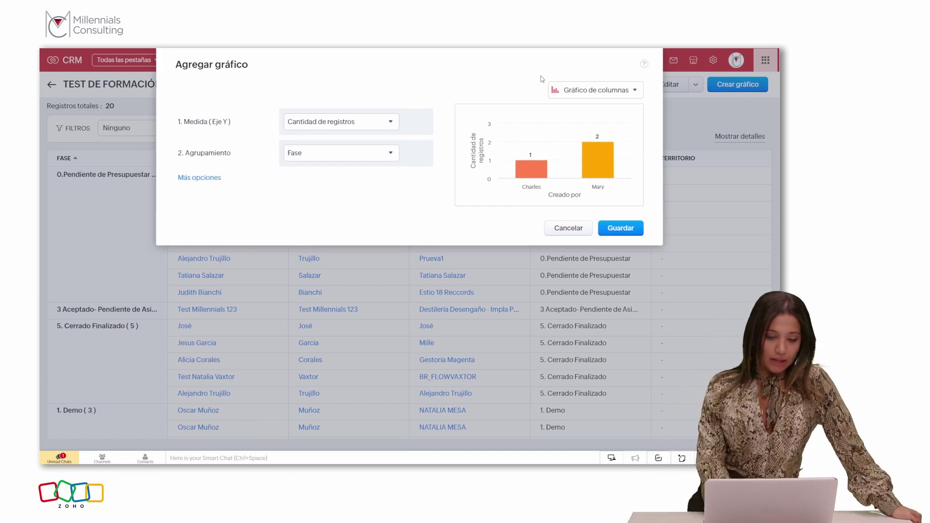
left_click(374, 125)
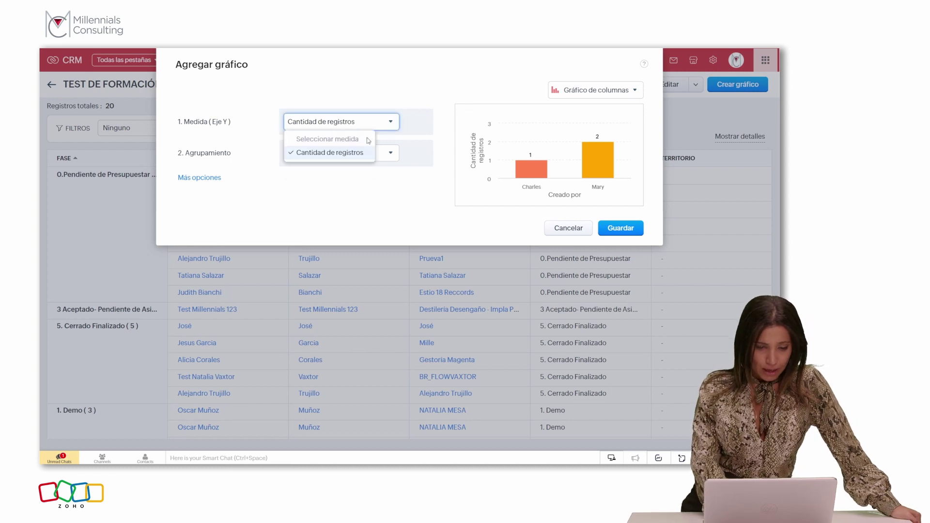
left_click(341, 155)
left_click(341, 159)
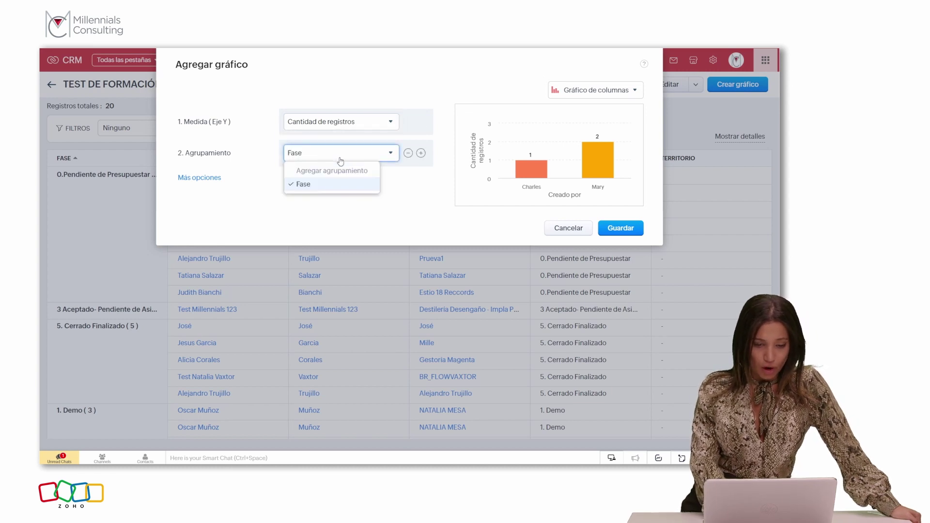
left_click(341, 161)
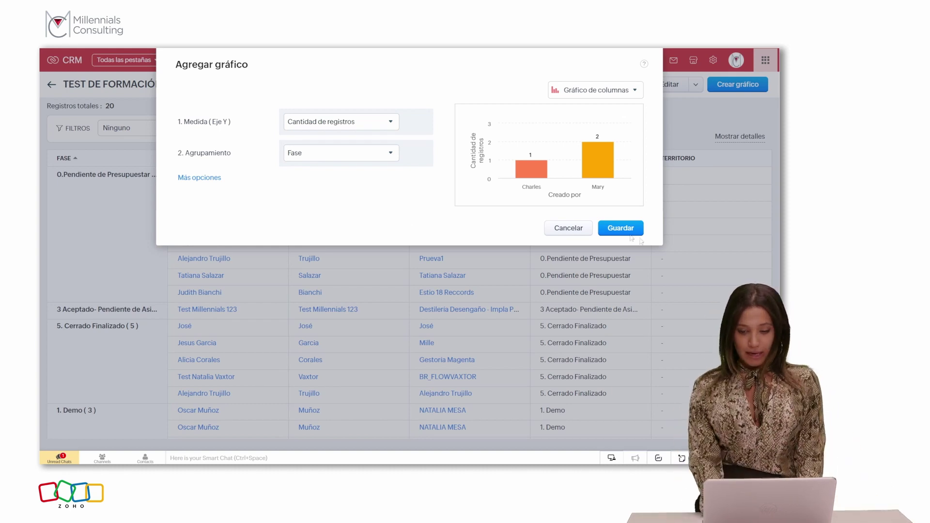
left_click(621, 232)
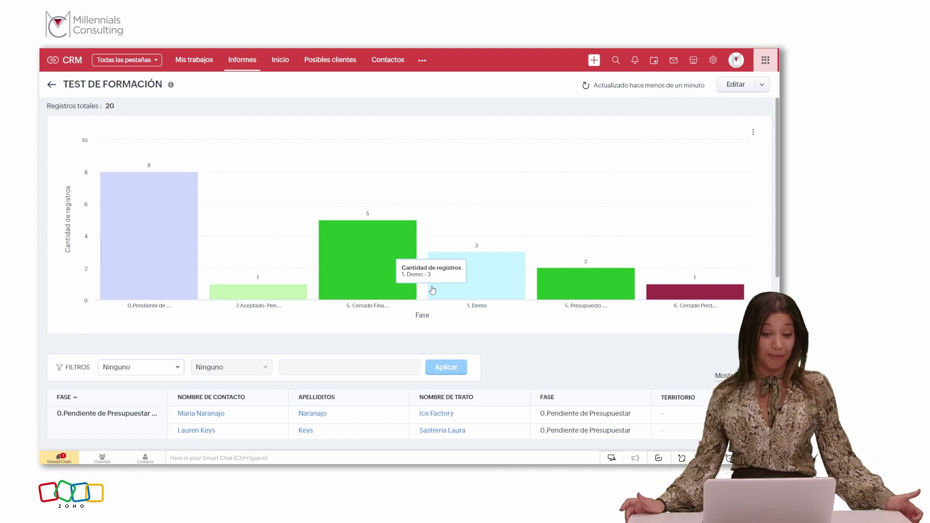
Step: Drill down into the 5. Cerrado Finalizado column of the chart and open the first contact listed
left_click(385, 293)
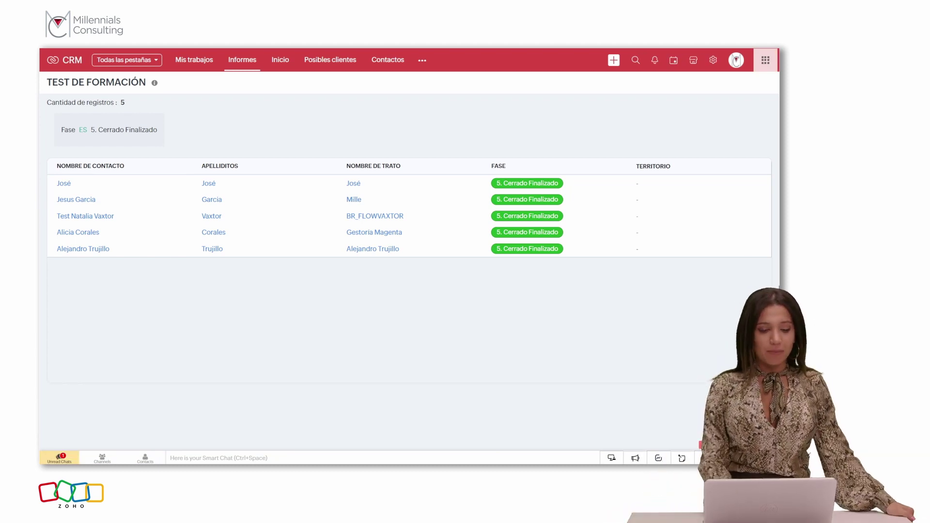
left_click(208, 185)
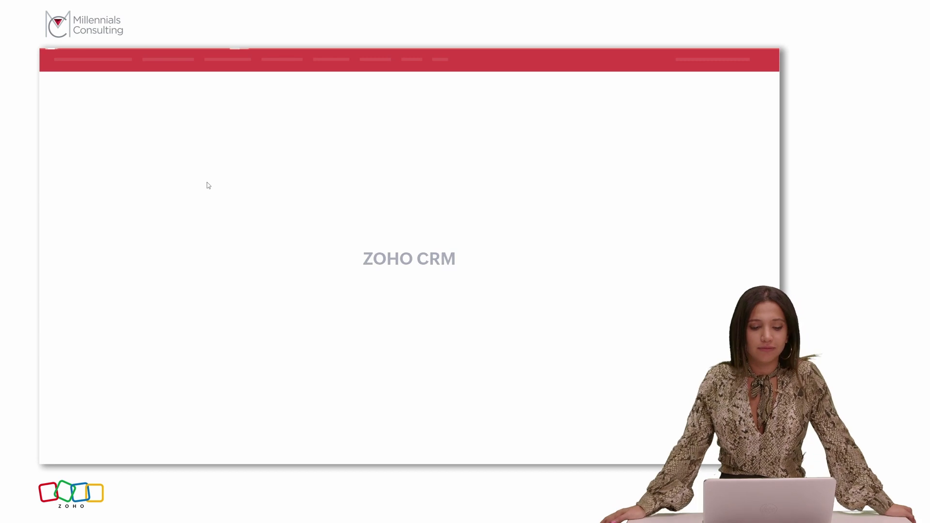